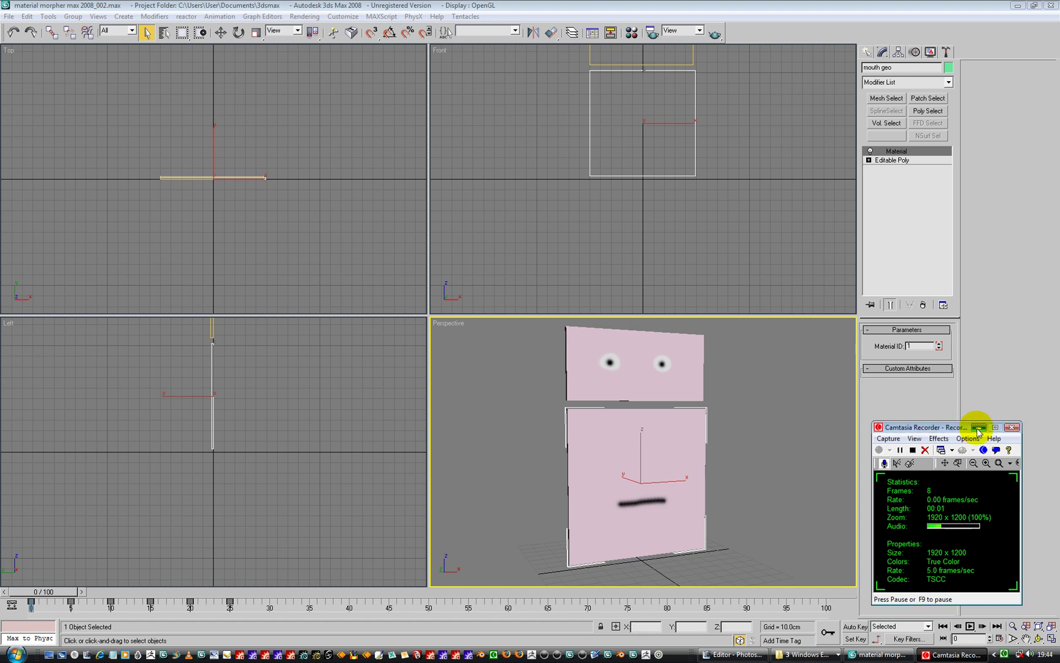
Check the eyes geometry's modifiers, then reselect the mouth geometry and press Delete.
click(979, 427)
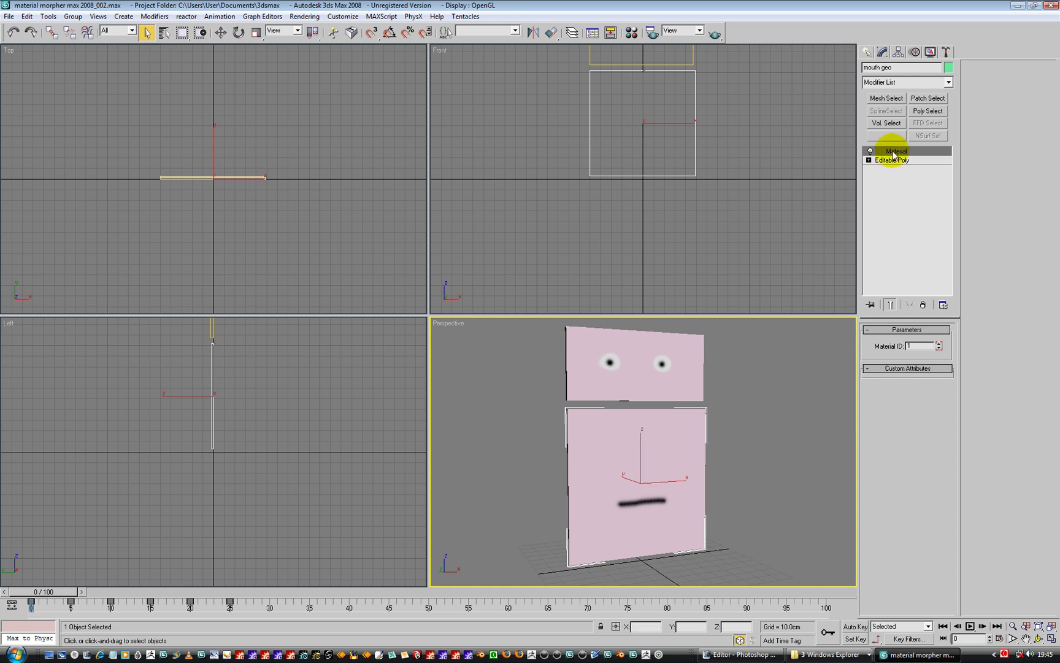
click(753, 417)
click(644, 362)
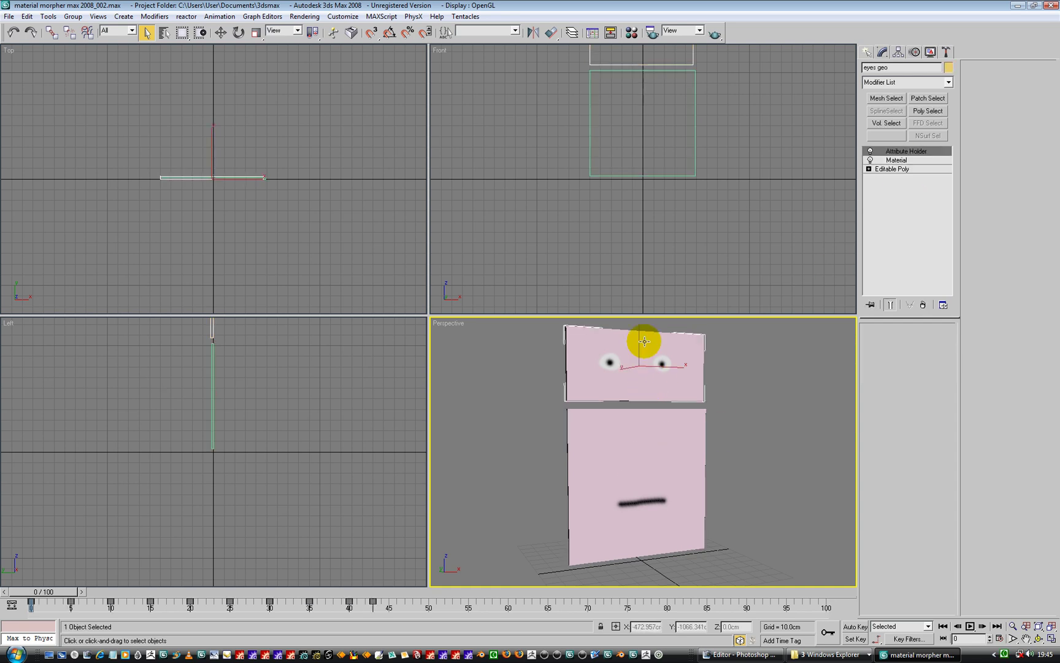
click(644, 449)
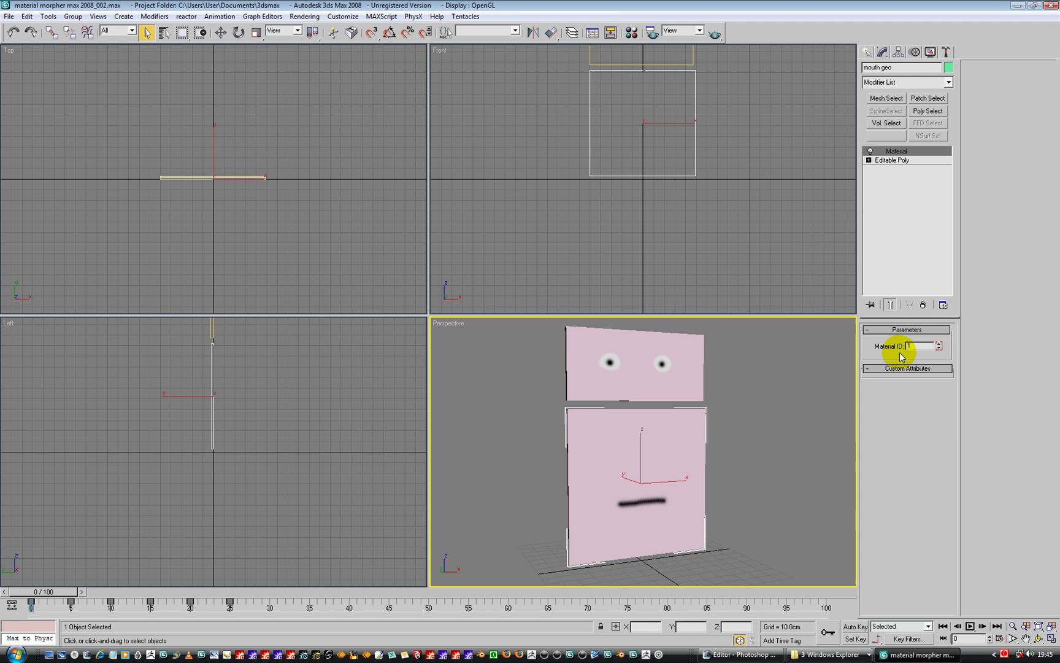
key(Delete)
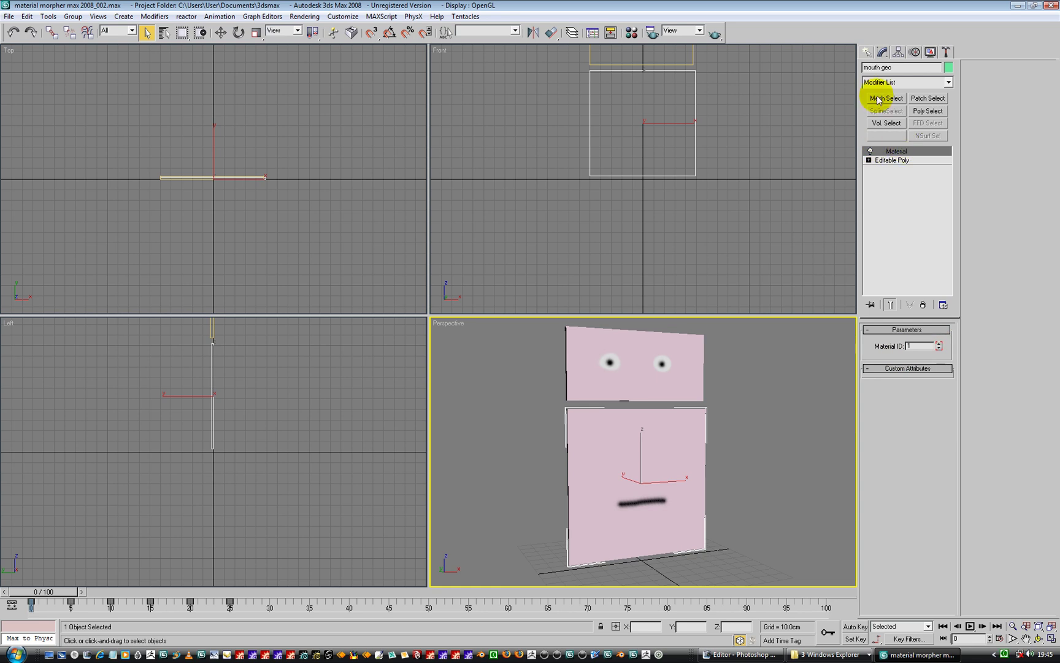
Add an Attribute Holder modifier to the mouth geo and select its Material modifier.
click(883, 82)
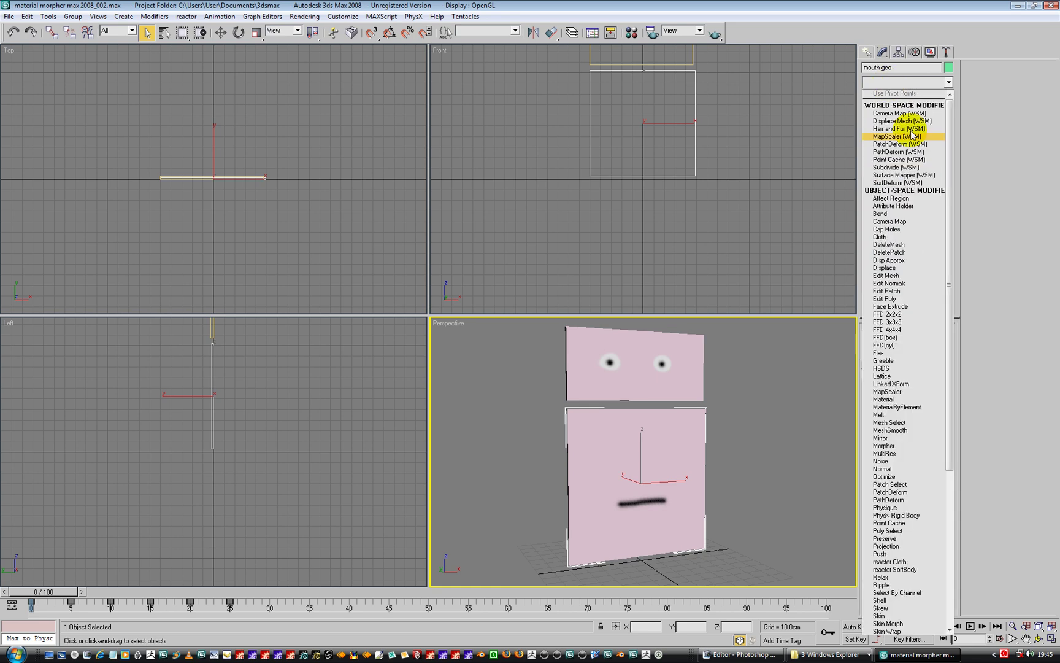
click(908, 207)
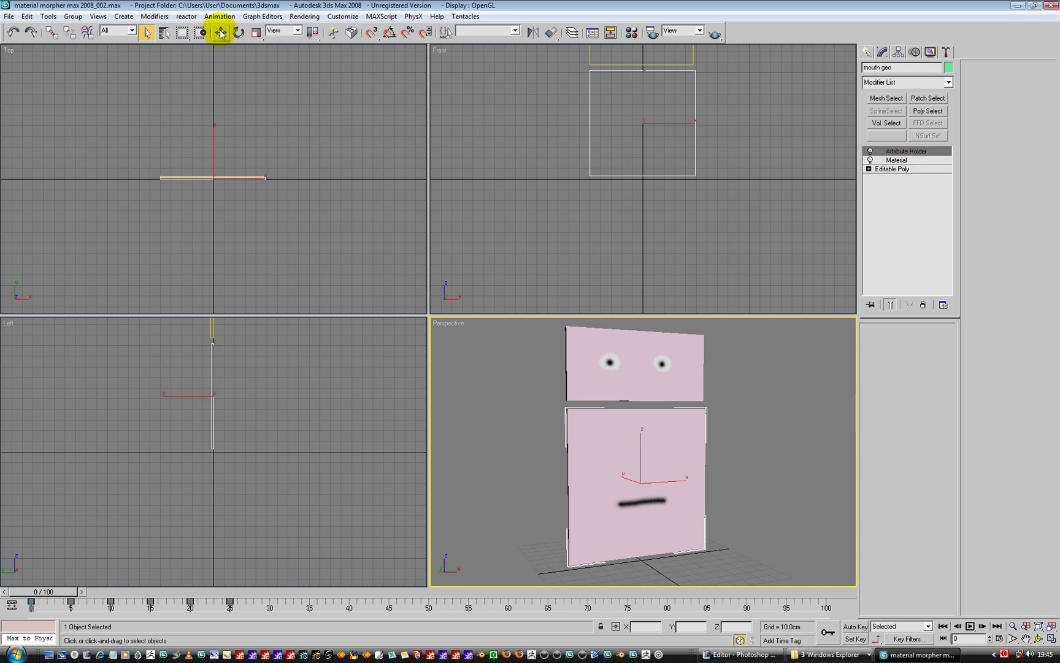
click(897, 160)
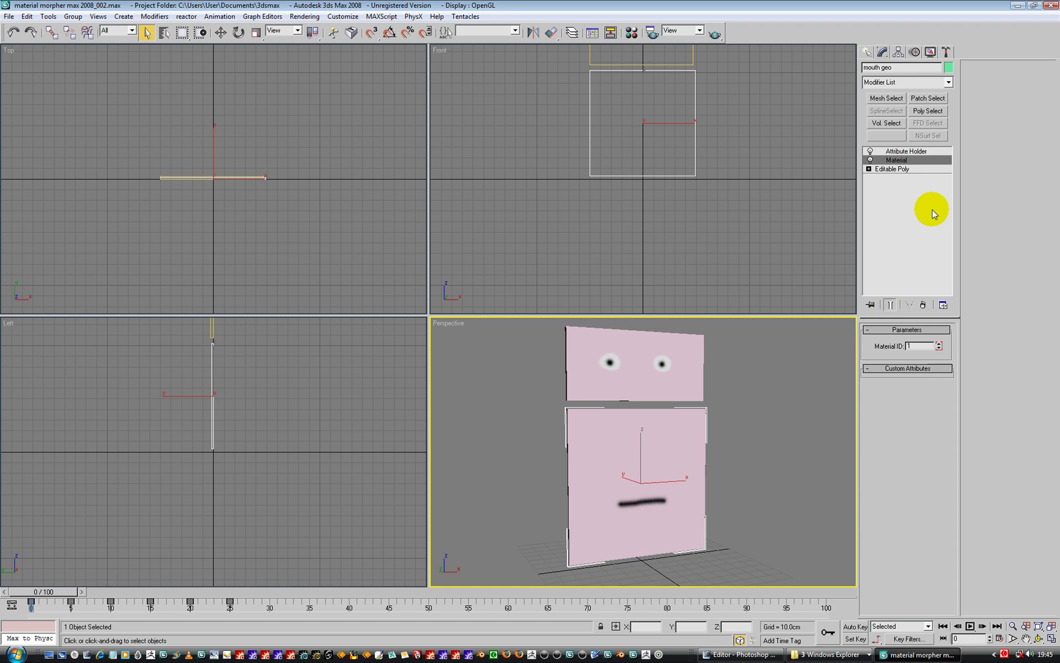
click(218, 16)
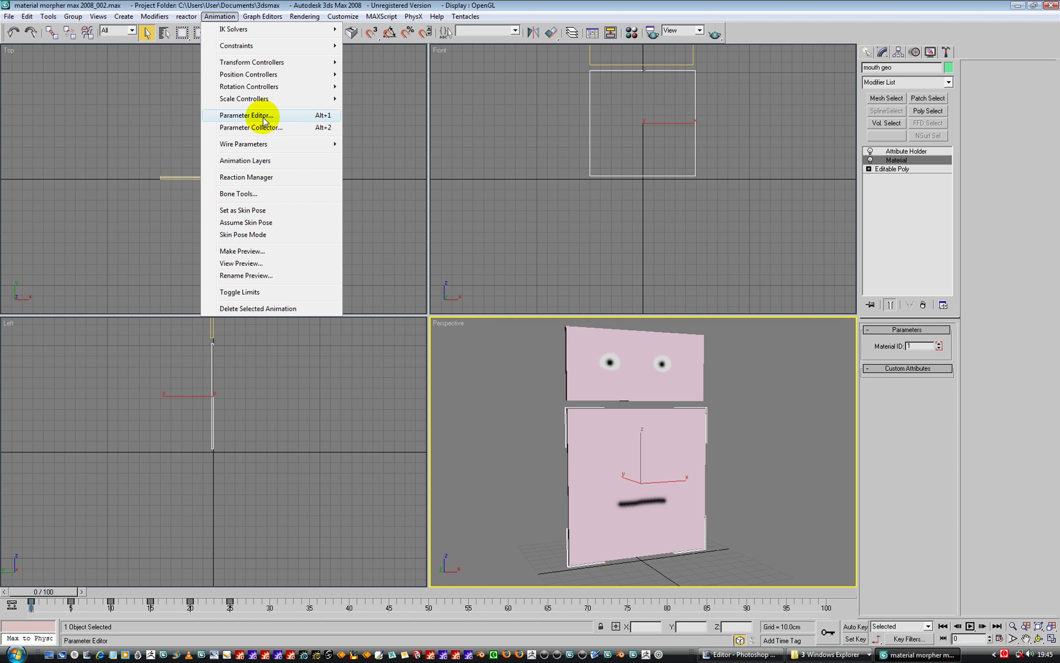
In the Parameter Editor, set up a Slider attribute with 10 ticks and range maximum 10.
click(265, 121)
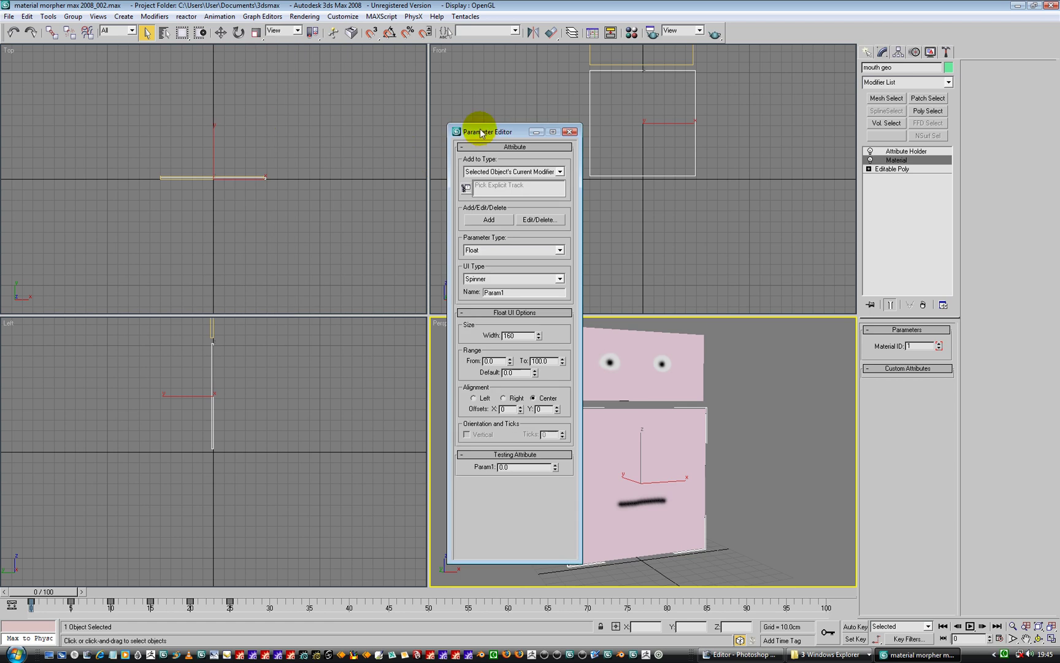
drag(480, 123, 713, 134)
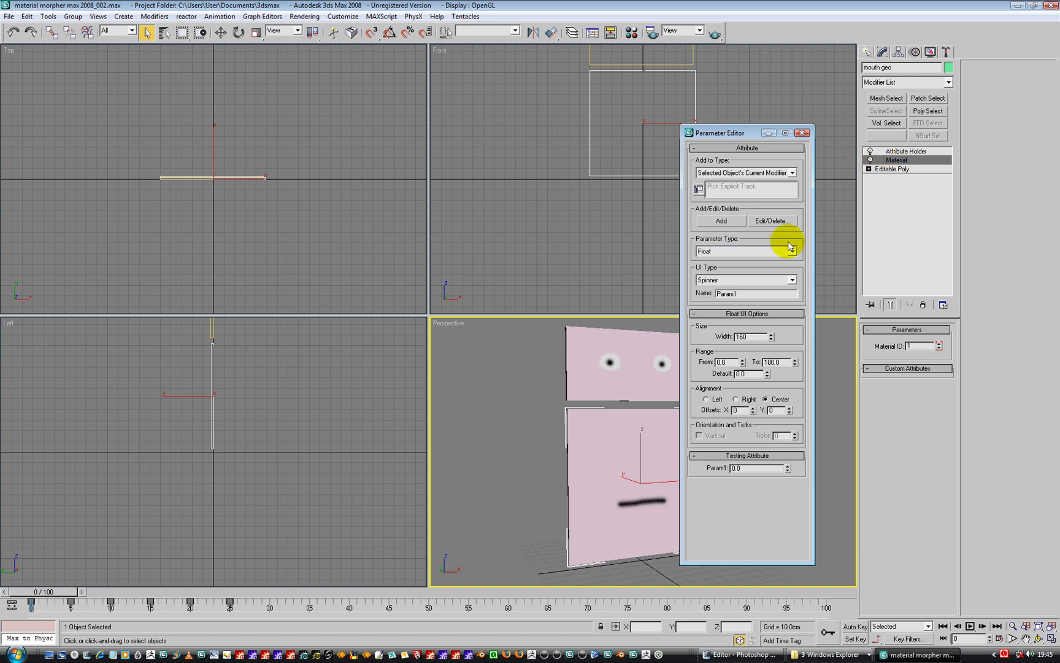
click(748, 280)
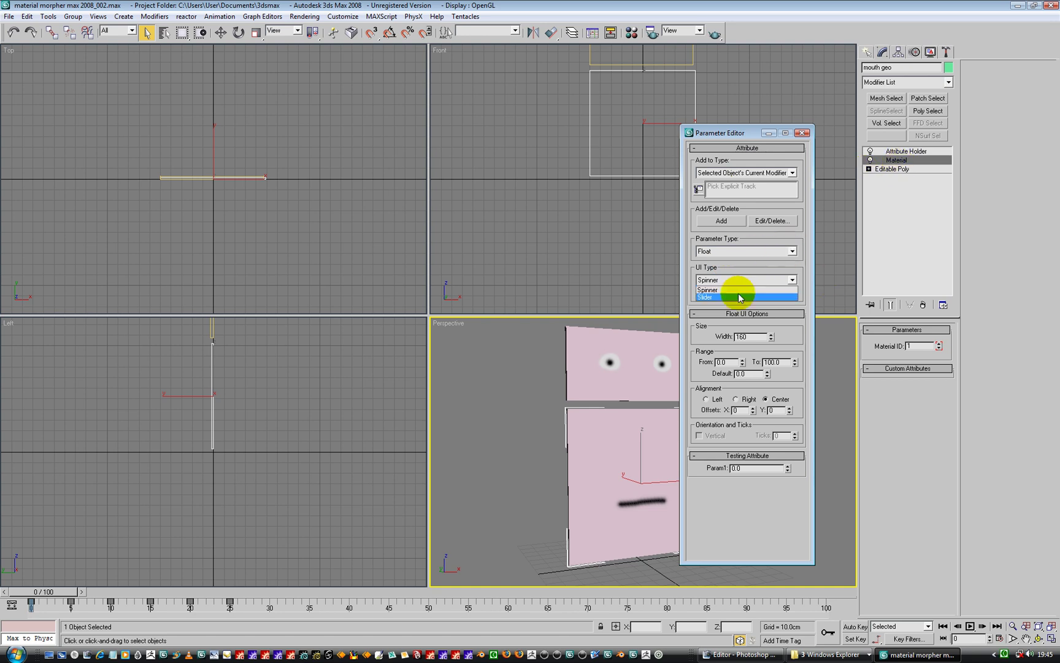
click(738, 292)
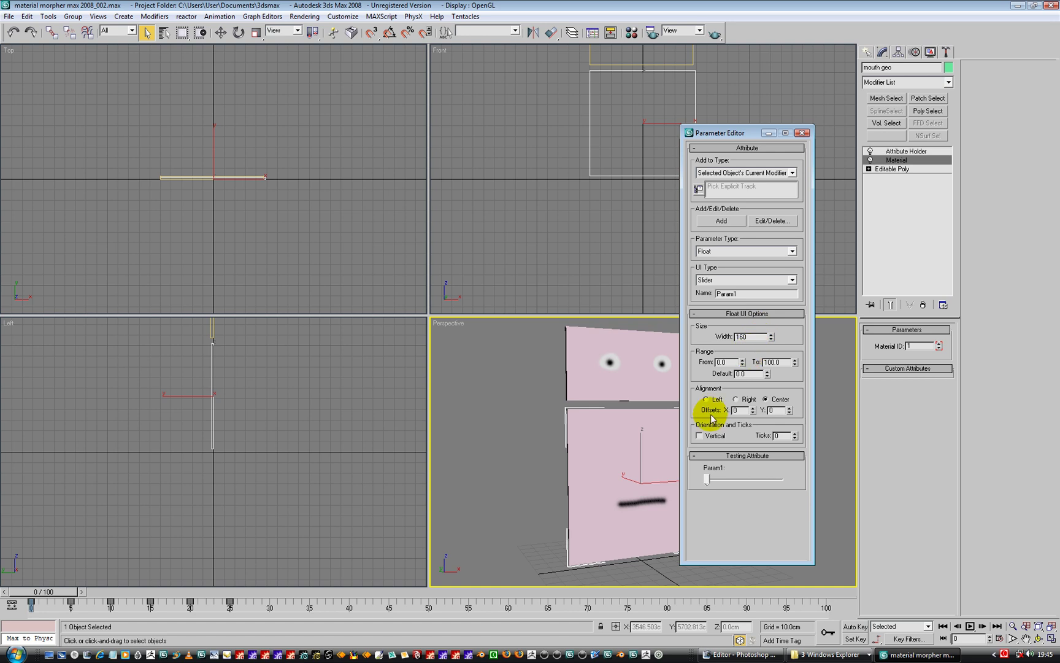
click(795, 433)
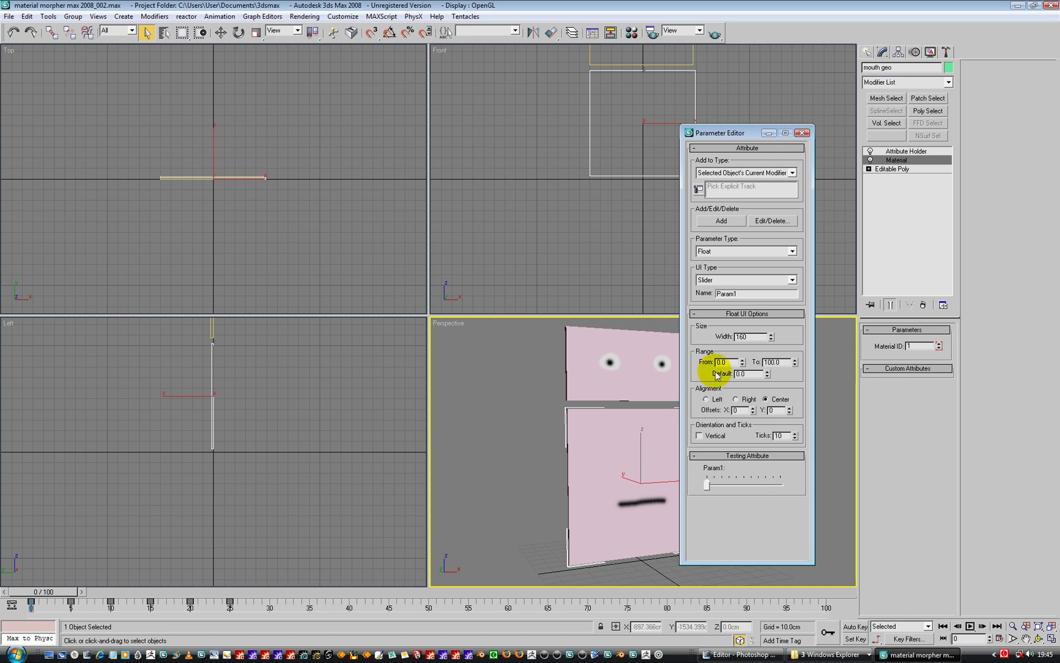
double_click(783, 363)
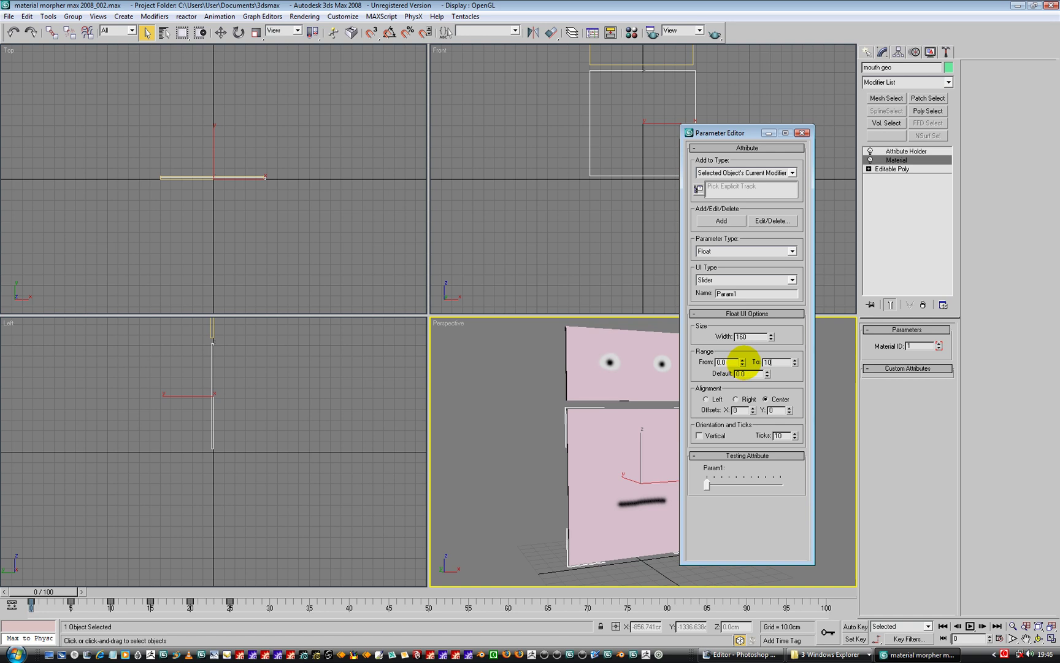
text(10)
key(Return)
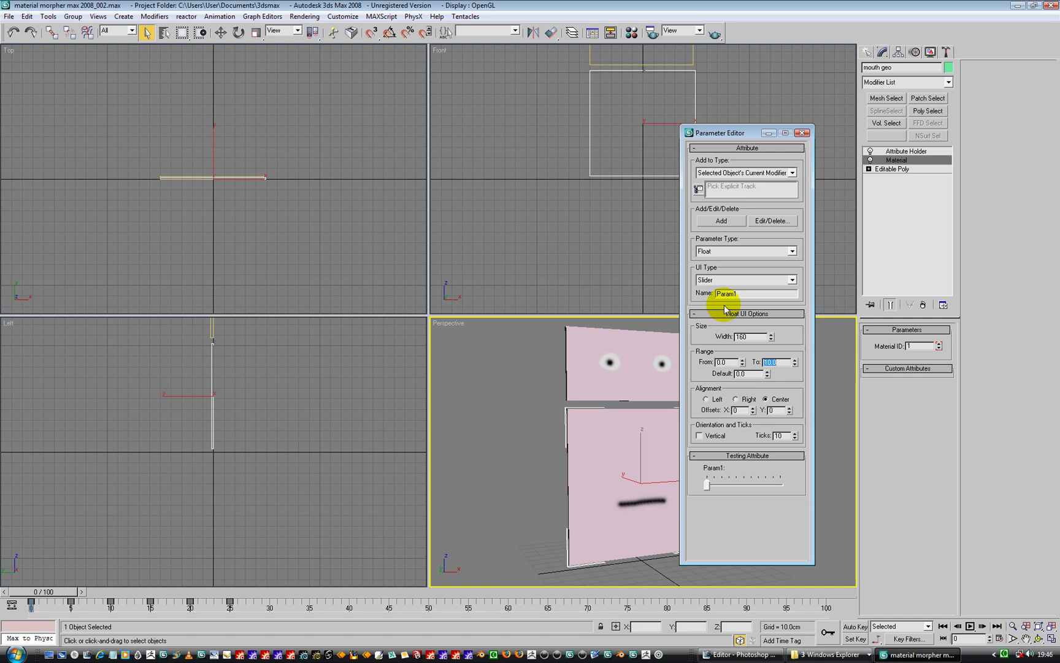
Add the Param1 slider to the mouth's Material modifier and test it.
click(722, 222)
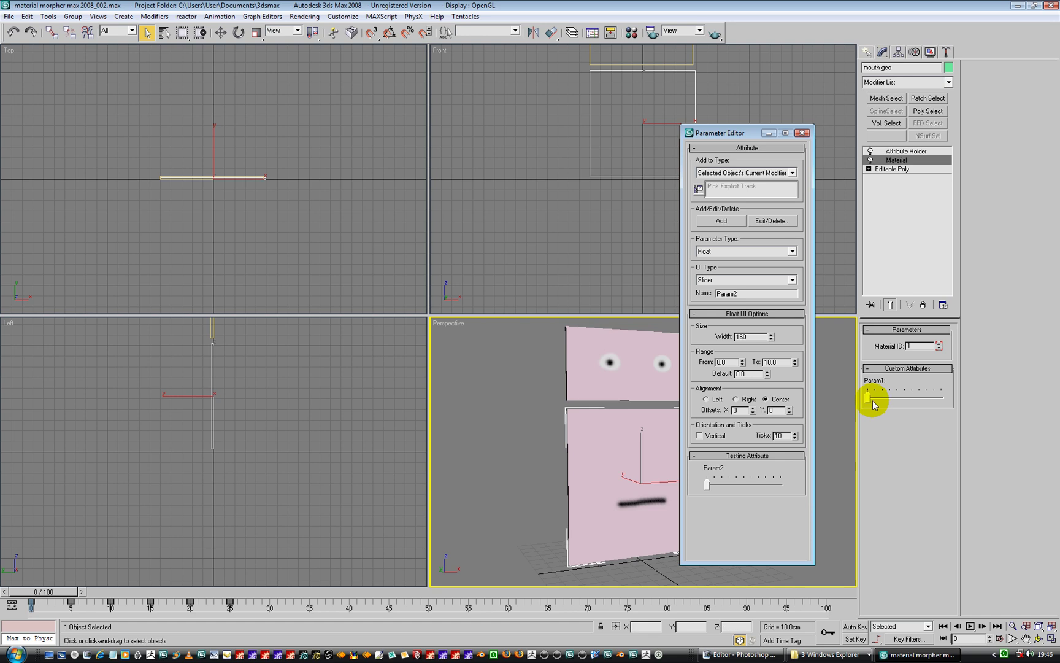
mouse_move(867, 400)
mouse_down()
mouse_move(958, 403)
mouse_move(861, 410)
mouse_up()
drag(750, 136, 587, 144)
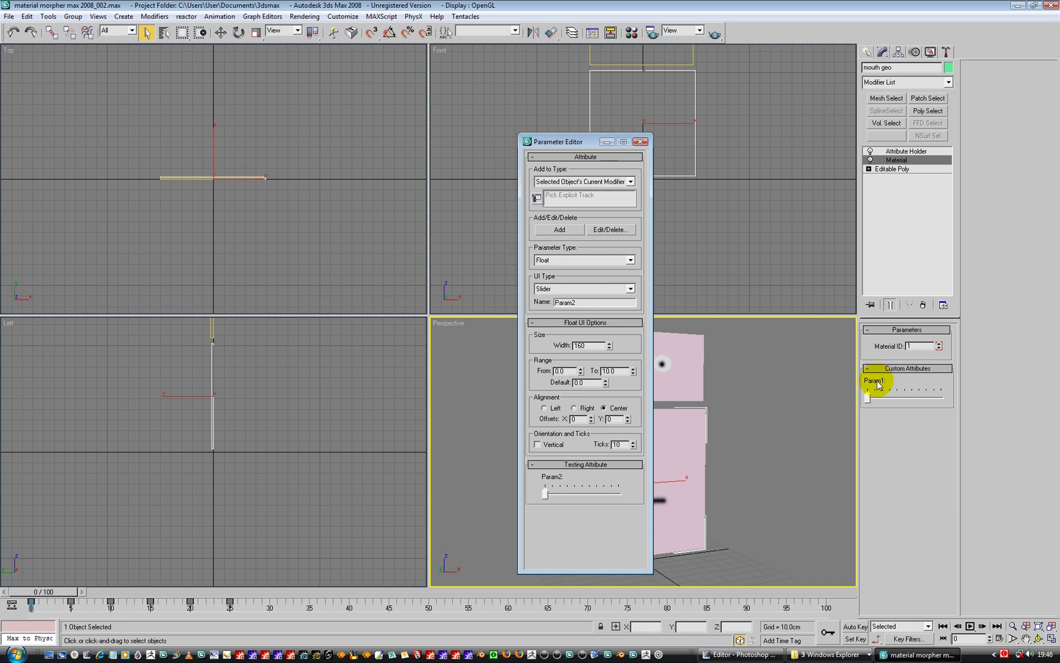
Rename the Param1 attribute to 'mouth', apply the change, test it, and close the editor.
click(610, 229)
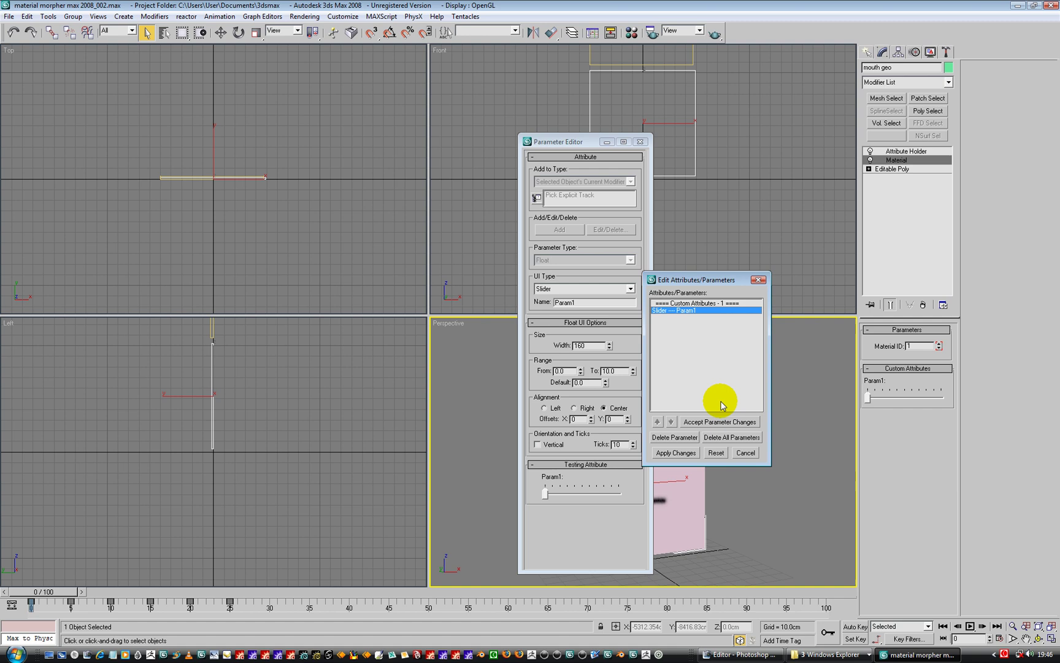
drag(676, 282, 720, 277)
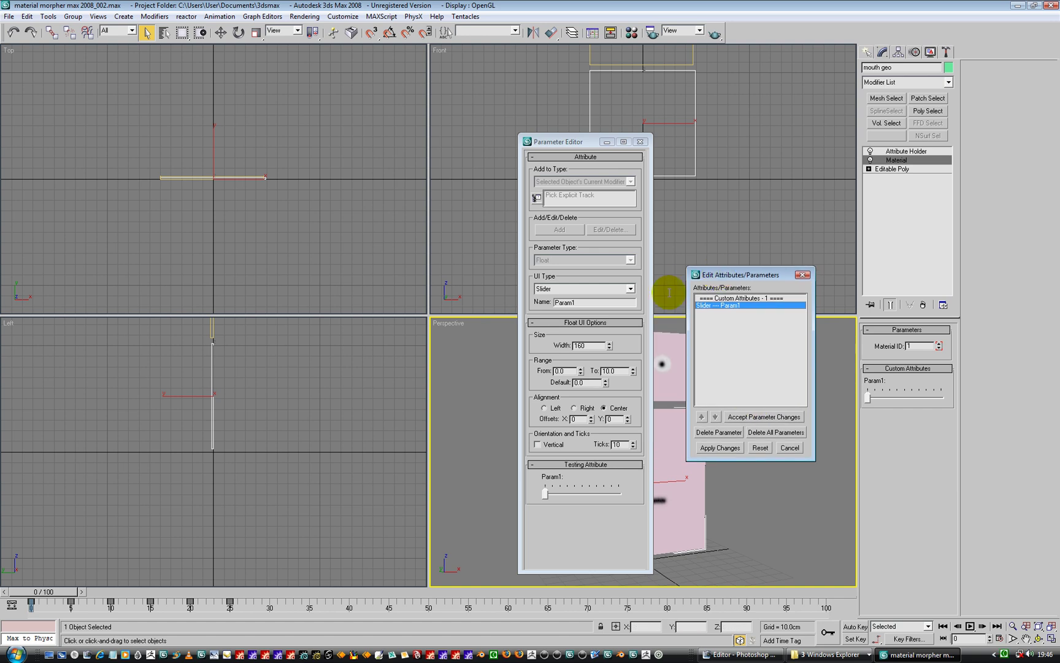
drag(577, 302, 518, 305)
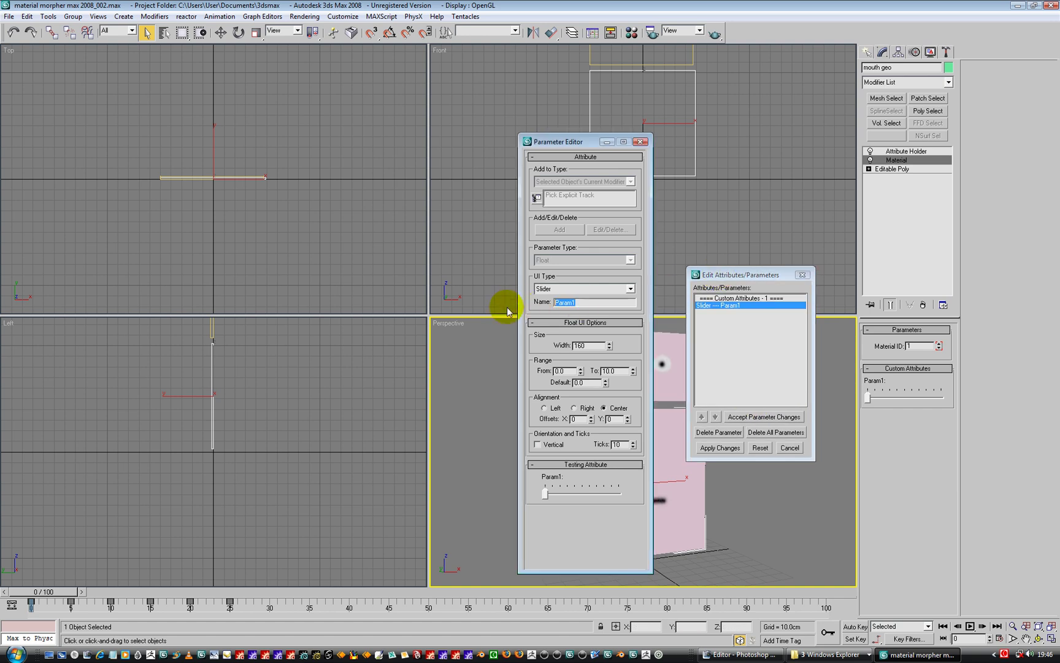
text(mouth)
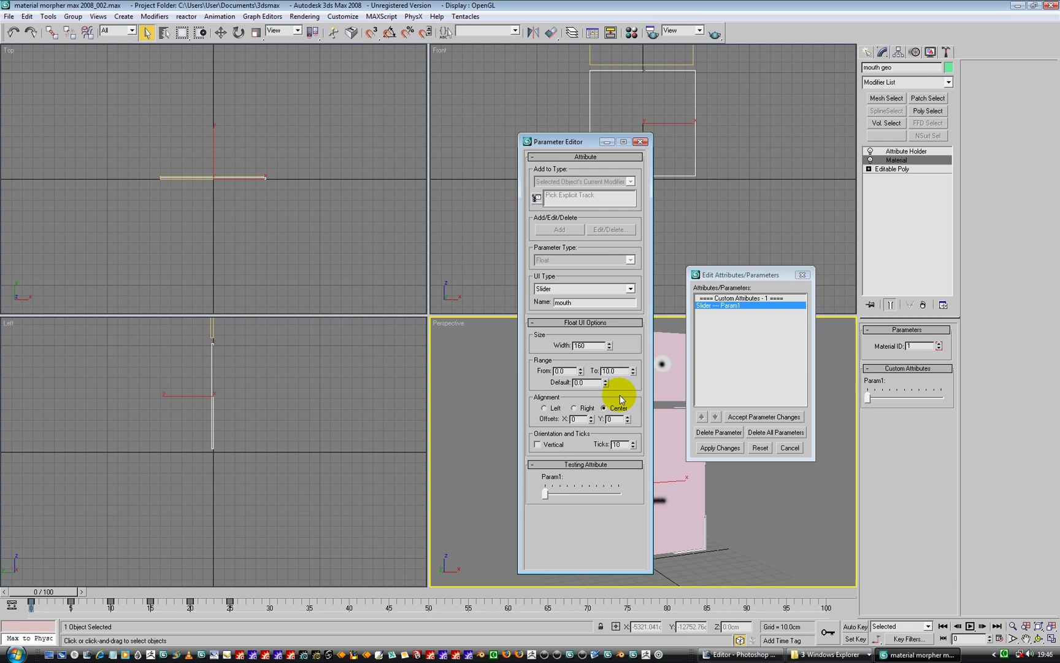
click(748, 417)
click(719, 448)
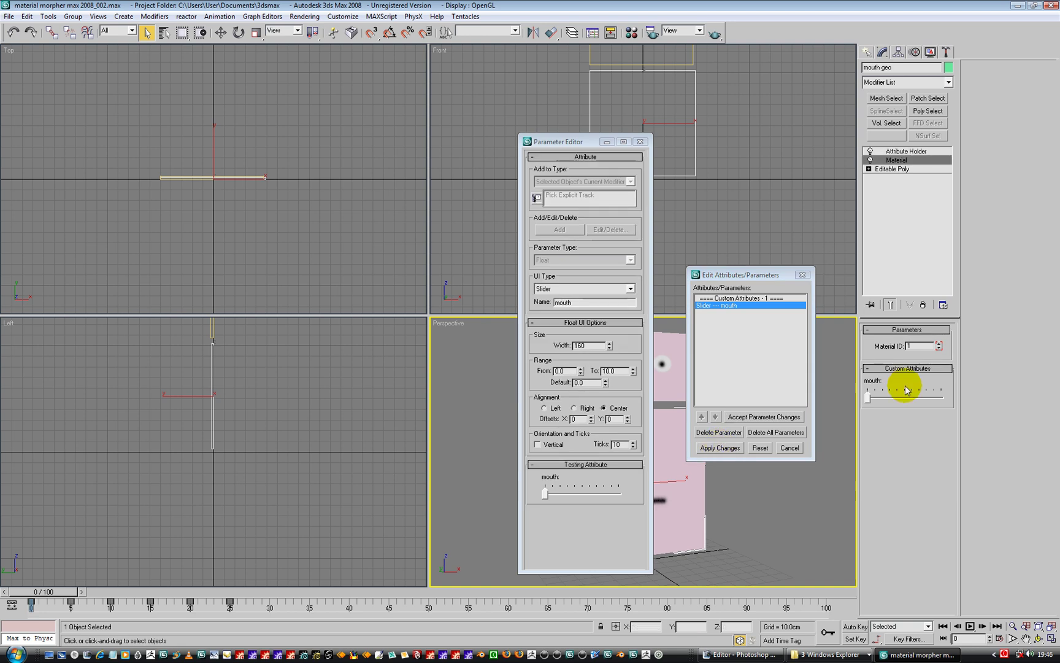
mouse_move(869, 396)
mouse_down()
mouse_move(925, 397)
mouse_move(866, 397)
mouse_up()
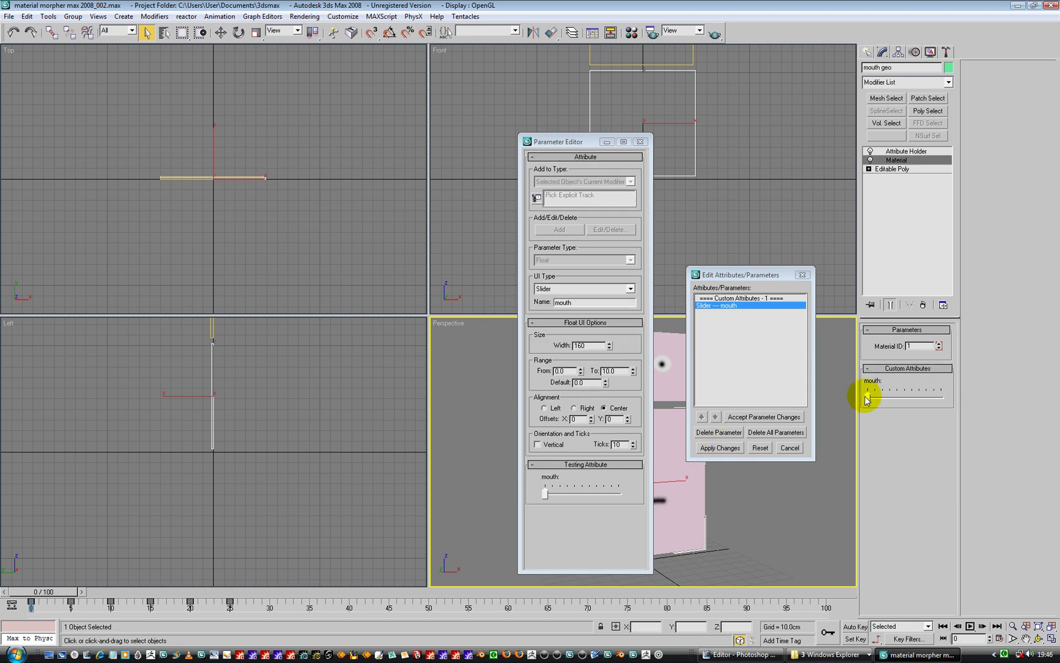
click(641, 142)
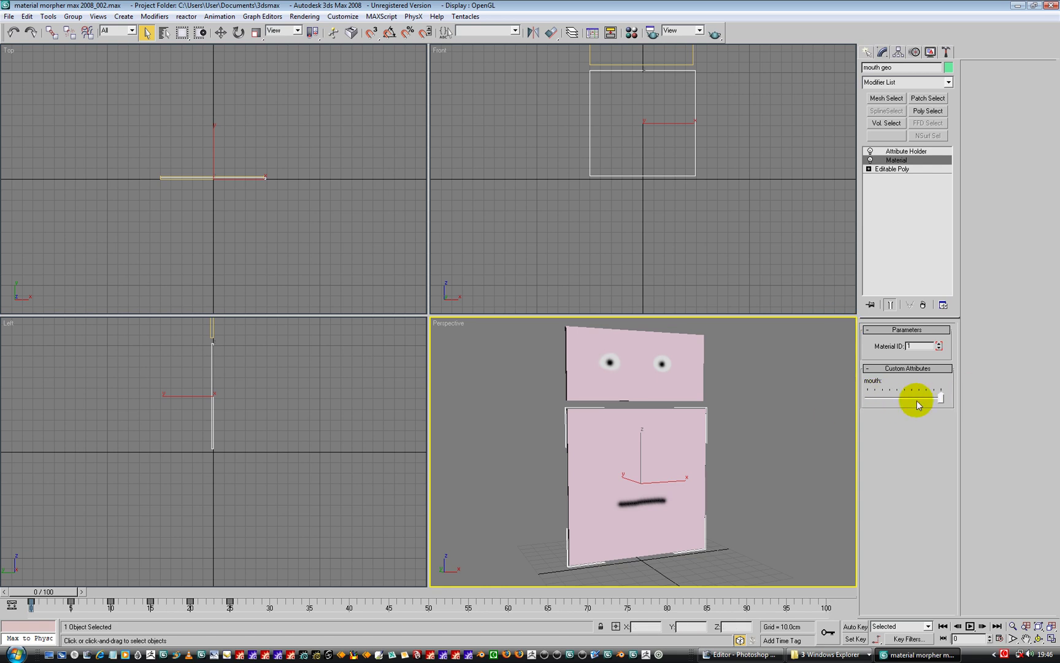
Reset the mouth slider to minimum and start wiring from mouth geo's Material ID.
drag(917, 400, 859, 407)
right_click(673, 436)
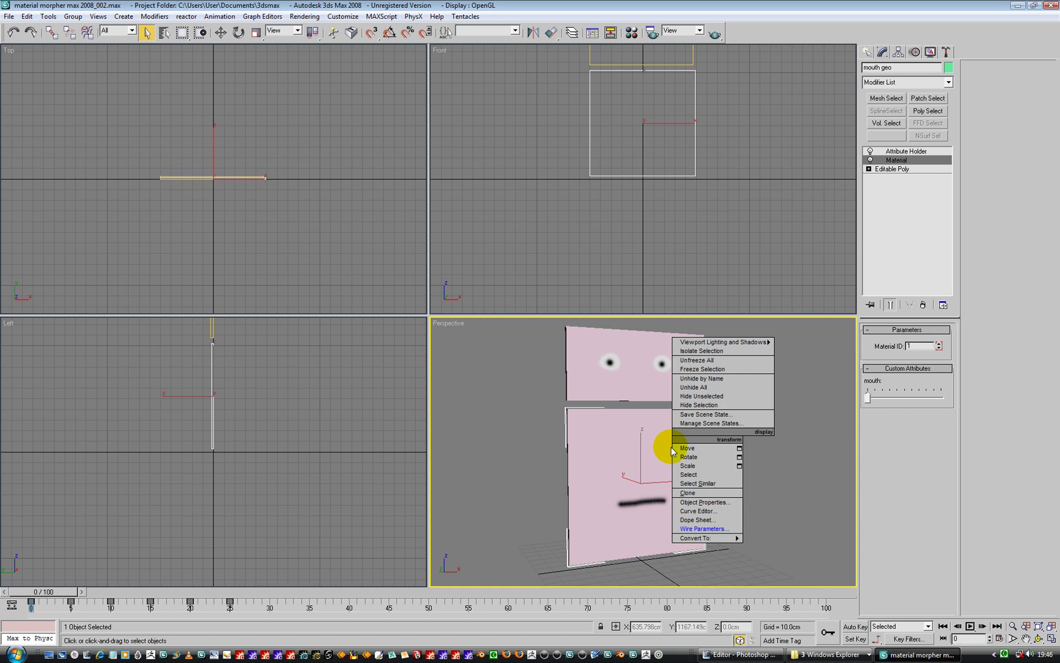
click(702, 529)
mouse_move(672, 495)
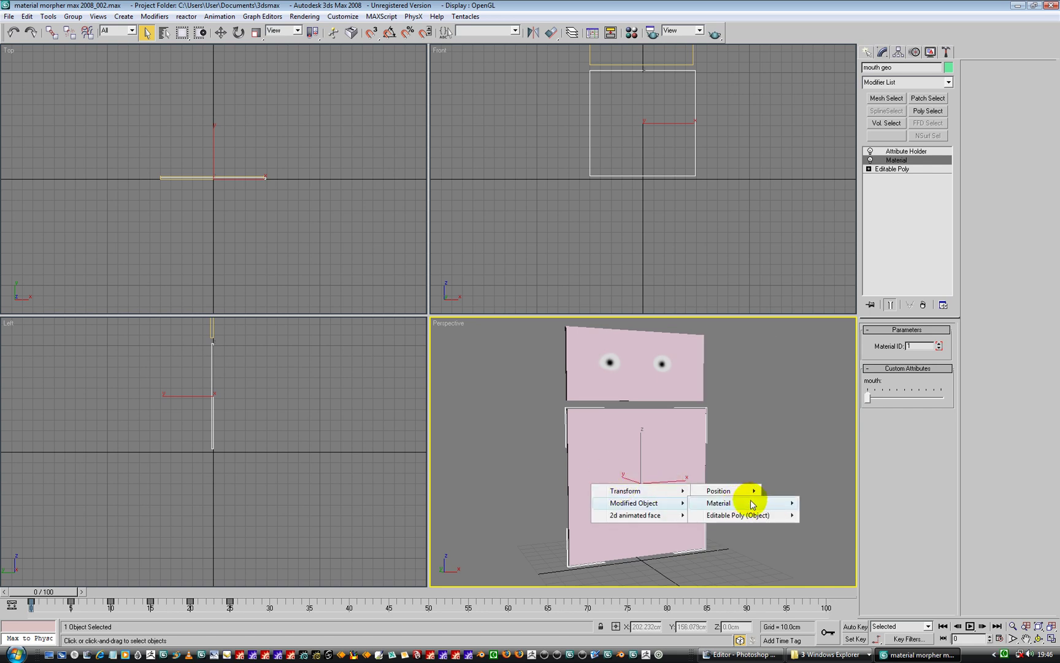
mouse_move(753, 504)
click(827, 503)
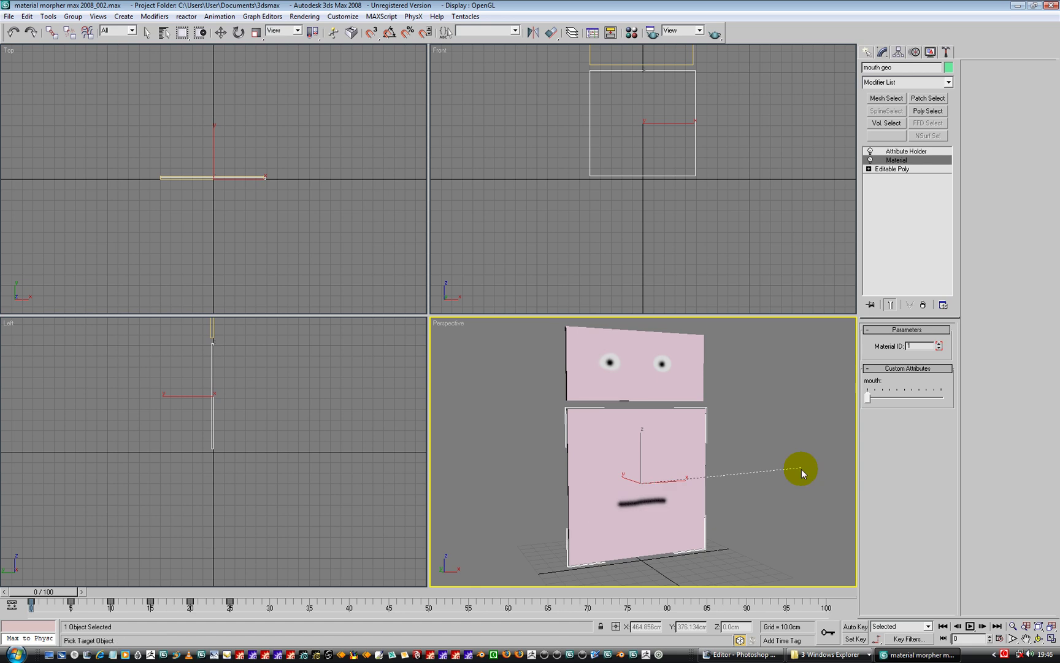
click(805, 447)
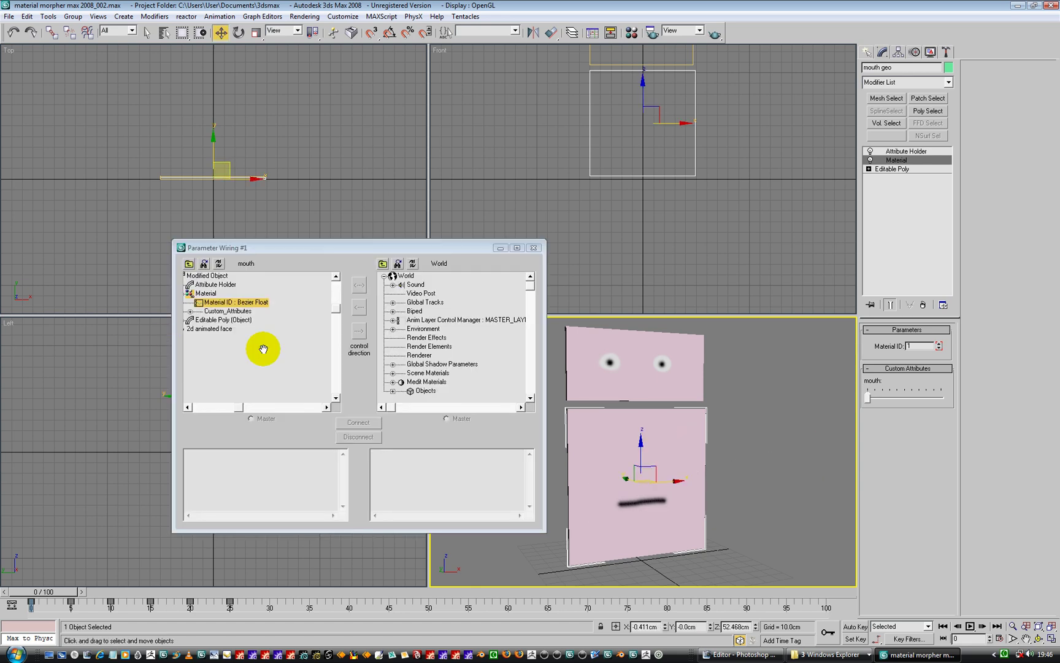
Choose mouth geo's Material > Custom_Attributes > mouth as target and connect two-way.
click(392, 391)
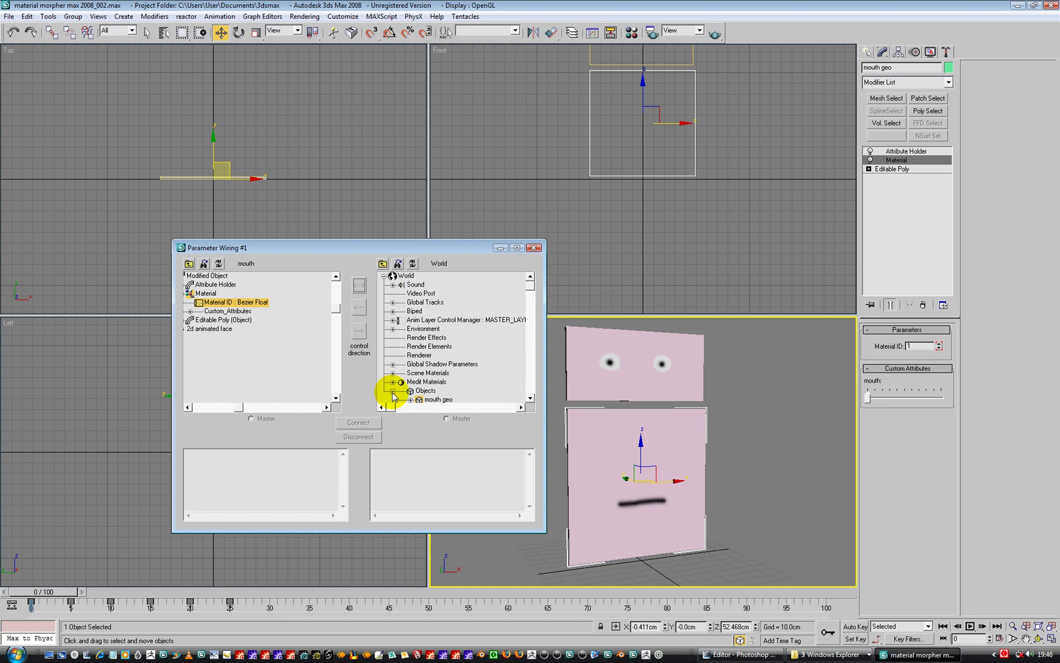
drag(359, 250, 275, 121)
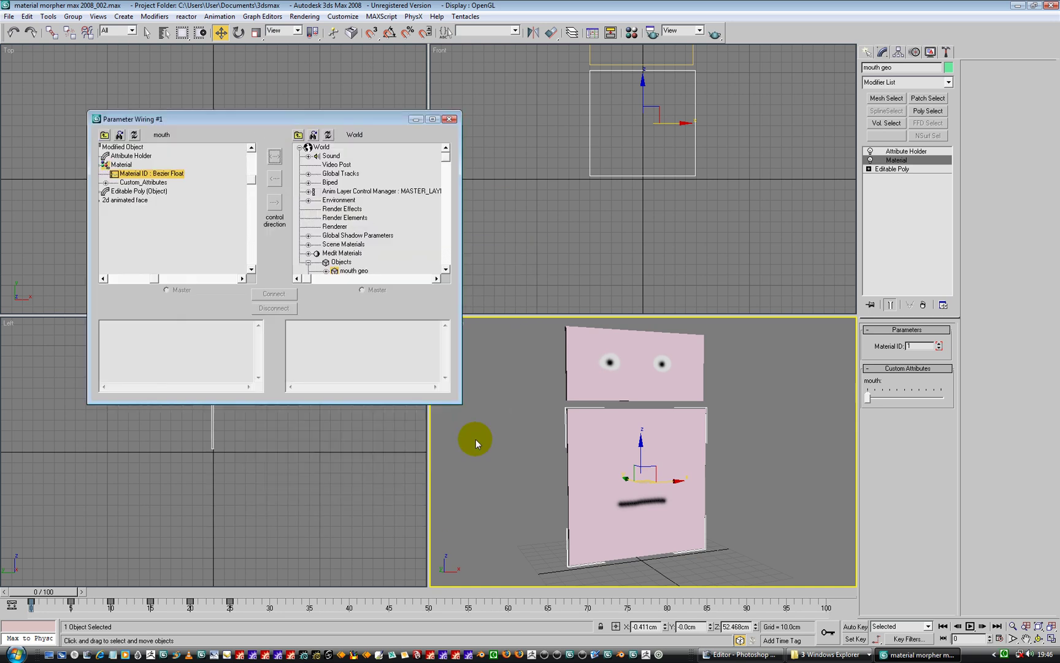
drag(457, 400, 638, 590)
click(415, 270)
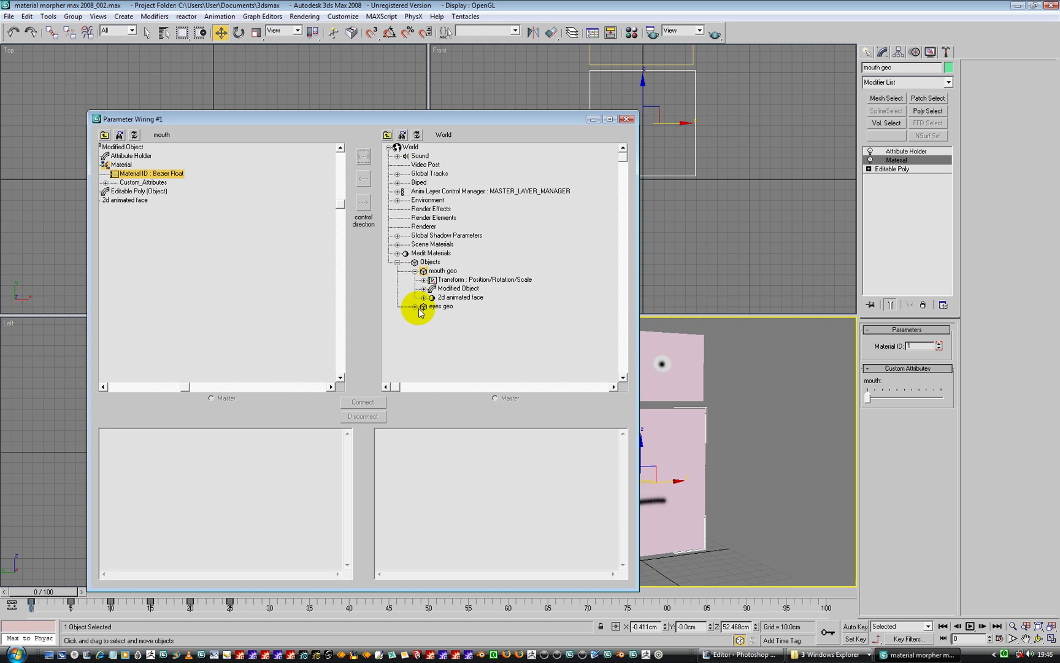
click(423, 288)
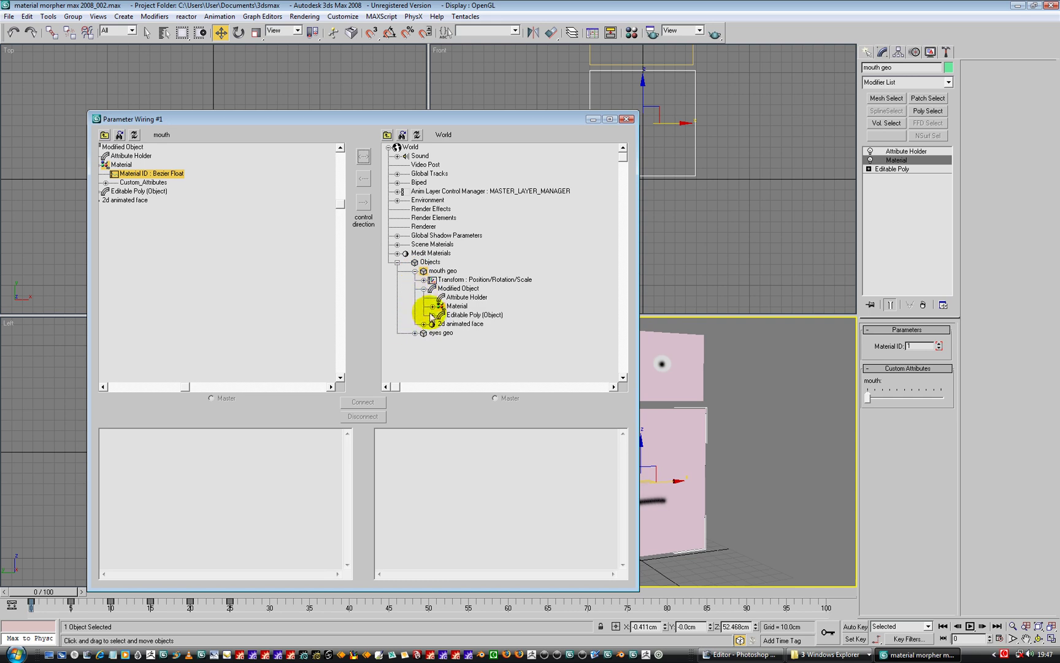
click(432, 306)
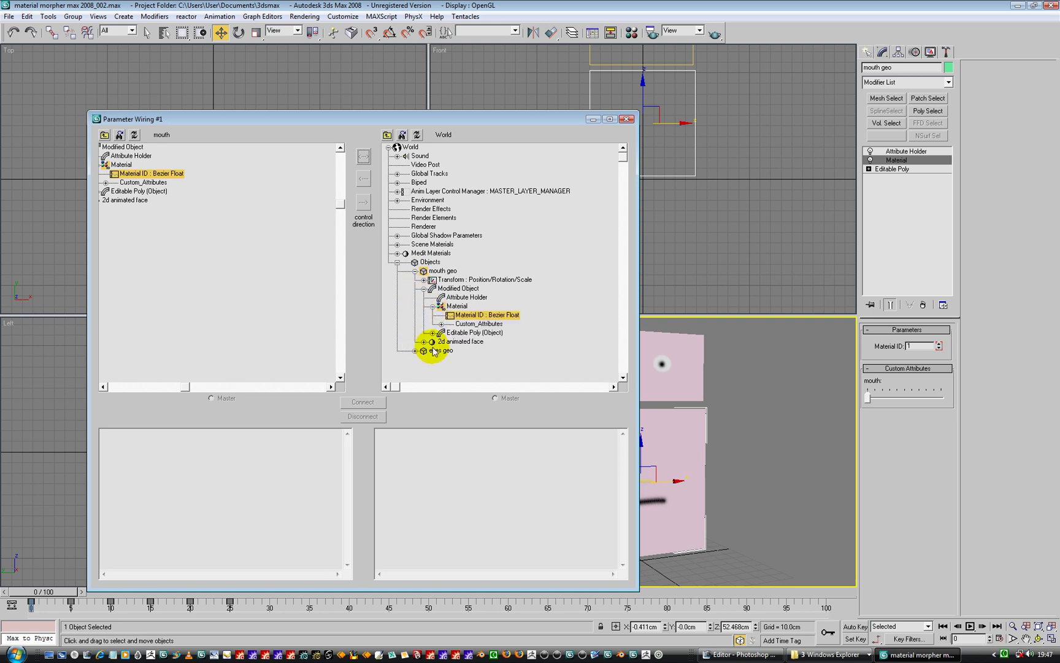
click(441, 323)
click(469, 333)
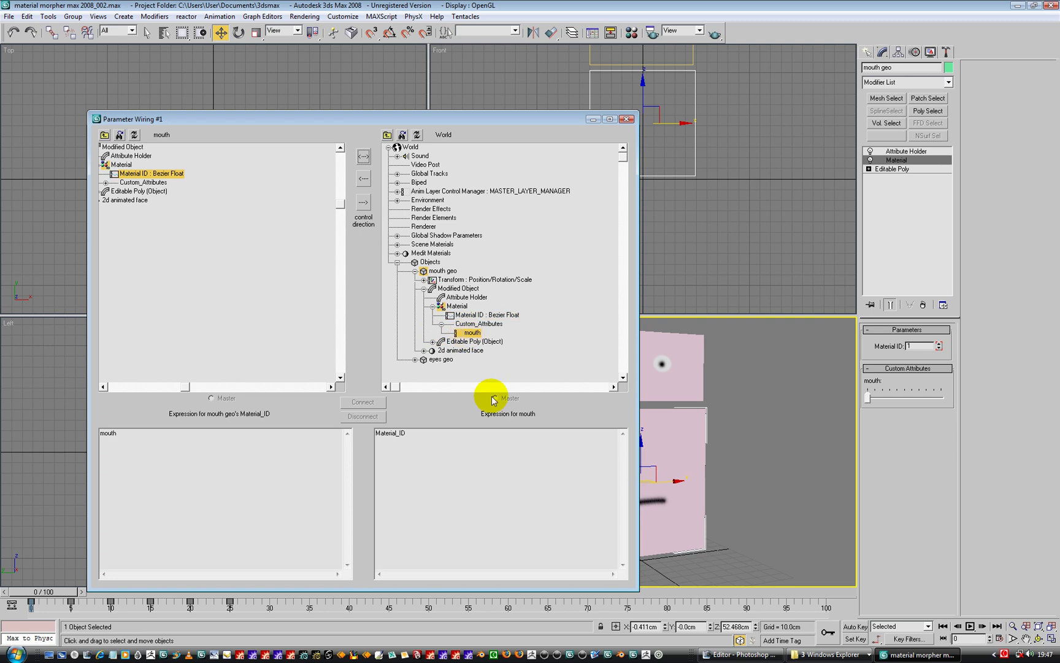
click(364, 157)
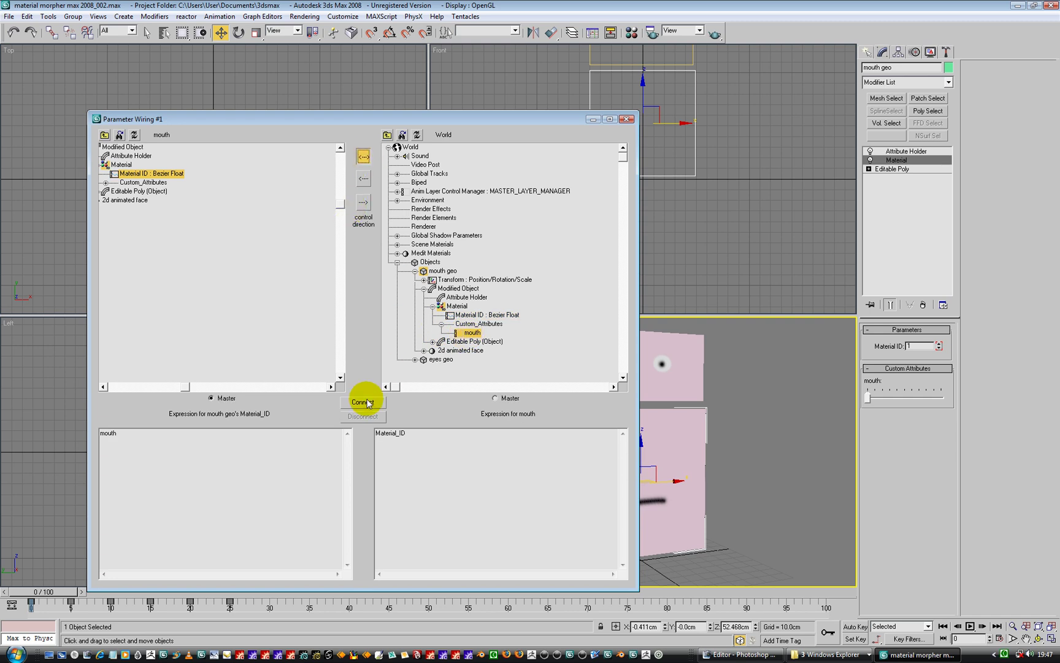
click(362, 402)
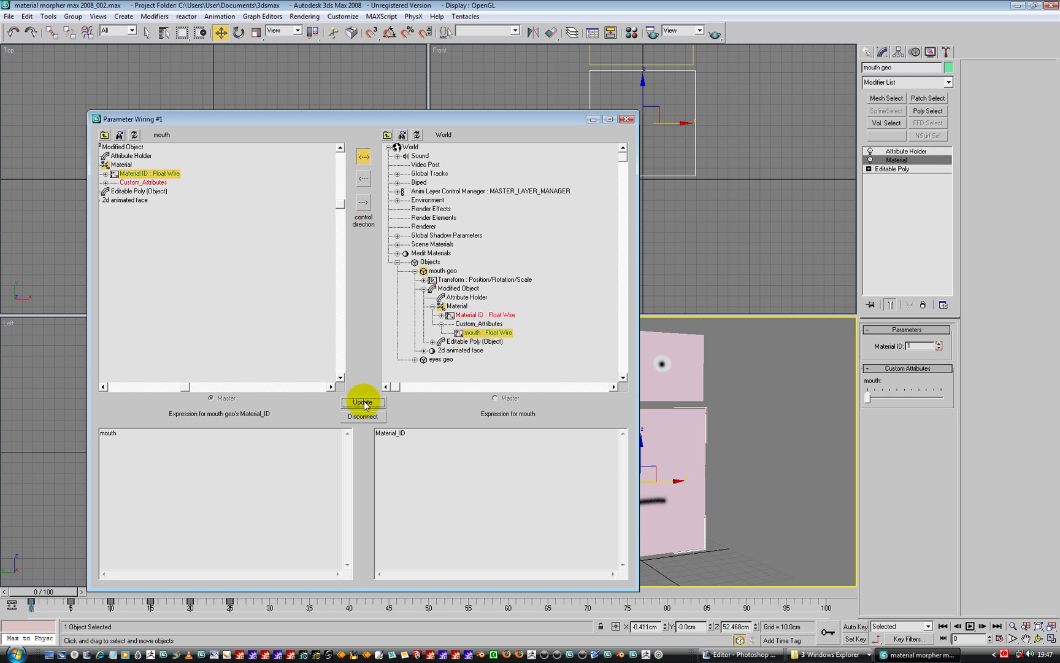
Cycle the mouth slider through Material IDs 1–5, then select the eyes geometry.
click(627, 120)
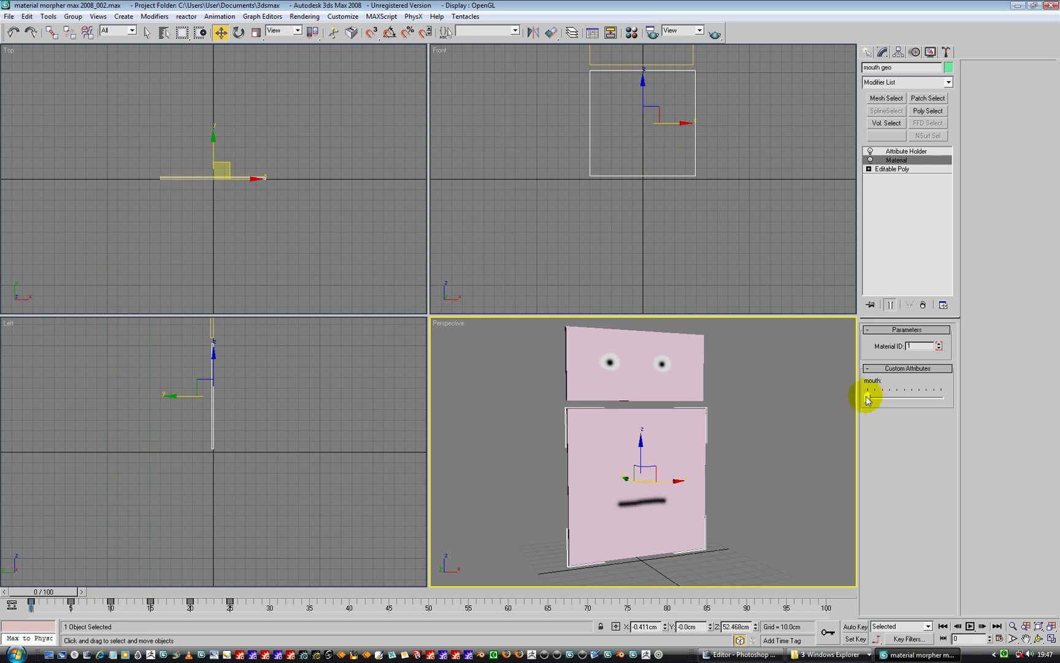
mouse_move(873, 399)
mouse_down()
mouse_move(911, 398)
mouse_move(857, 405)
mouse_up()
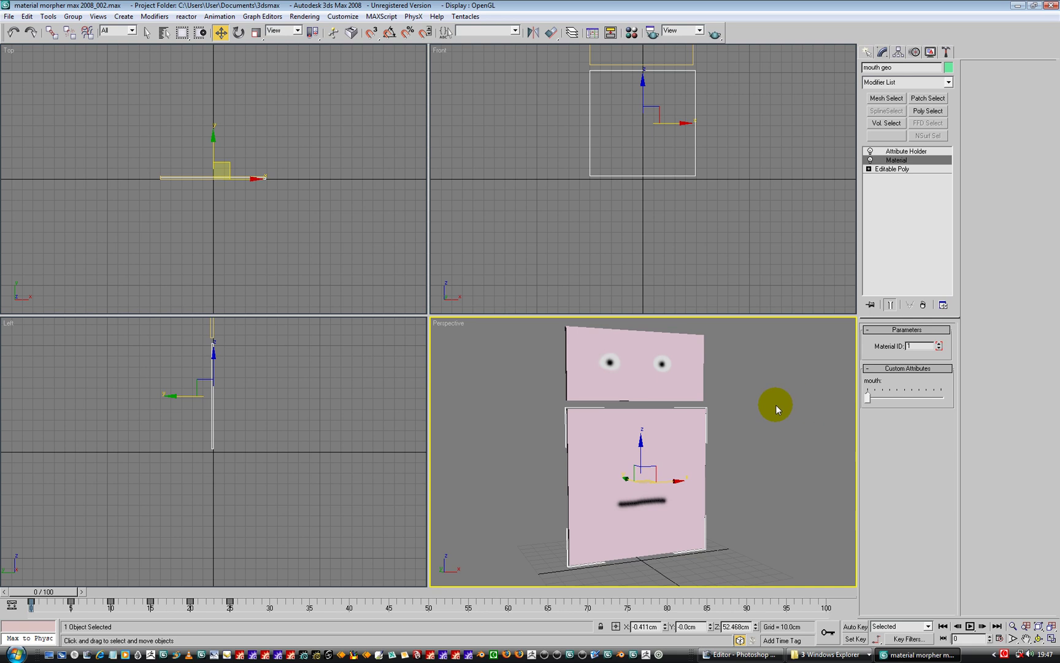
drag(643, 362, 658, 362)
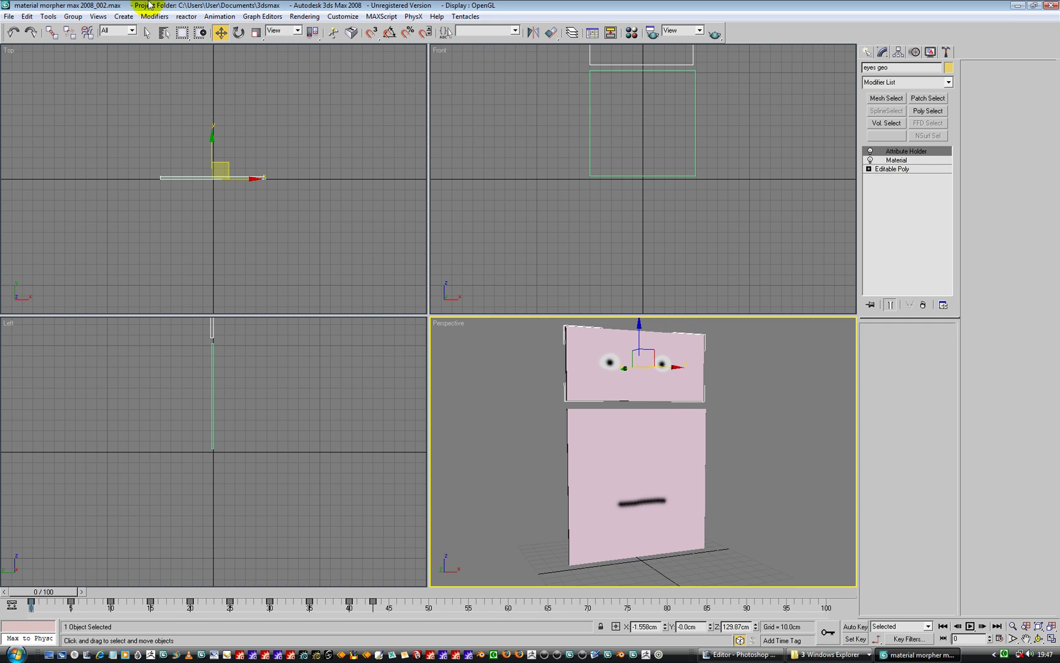
click(220, 18)
Delete the eyes geo's existing Attribute Holder modifier and close the Parameter Editor.
click(268, 116)
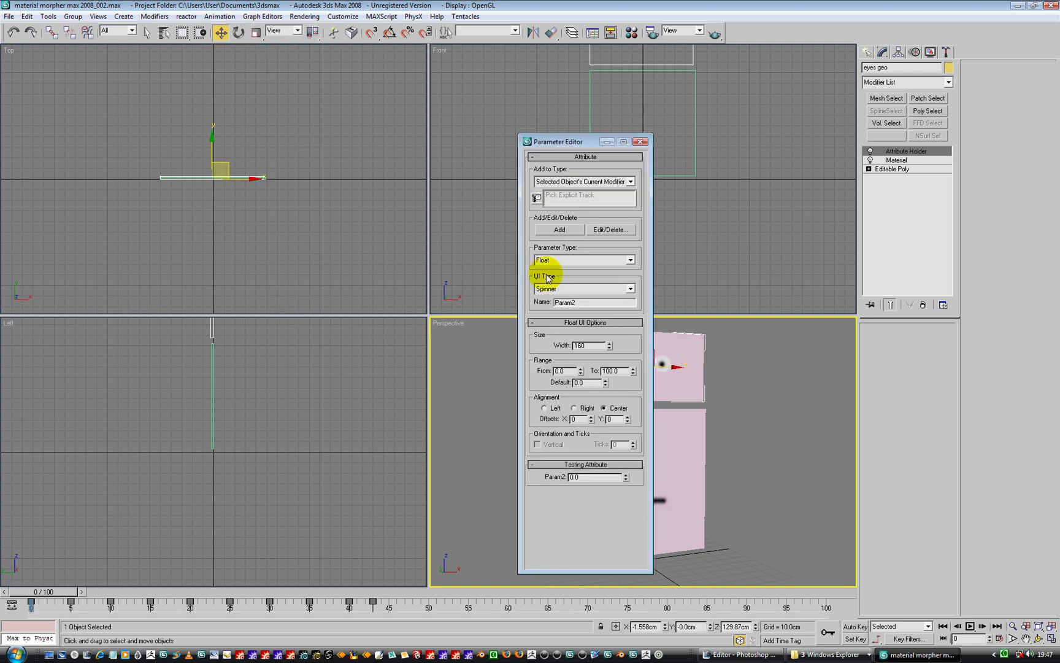
click(601, 237)
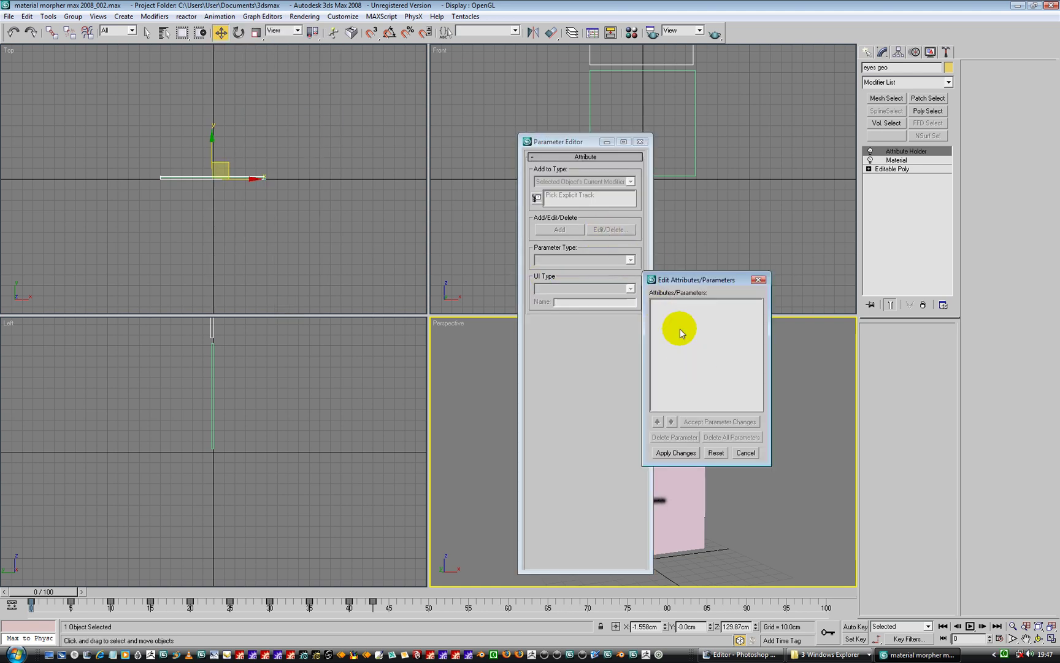
click(745, 453)
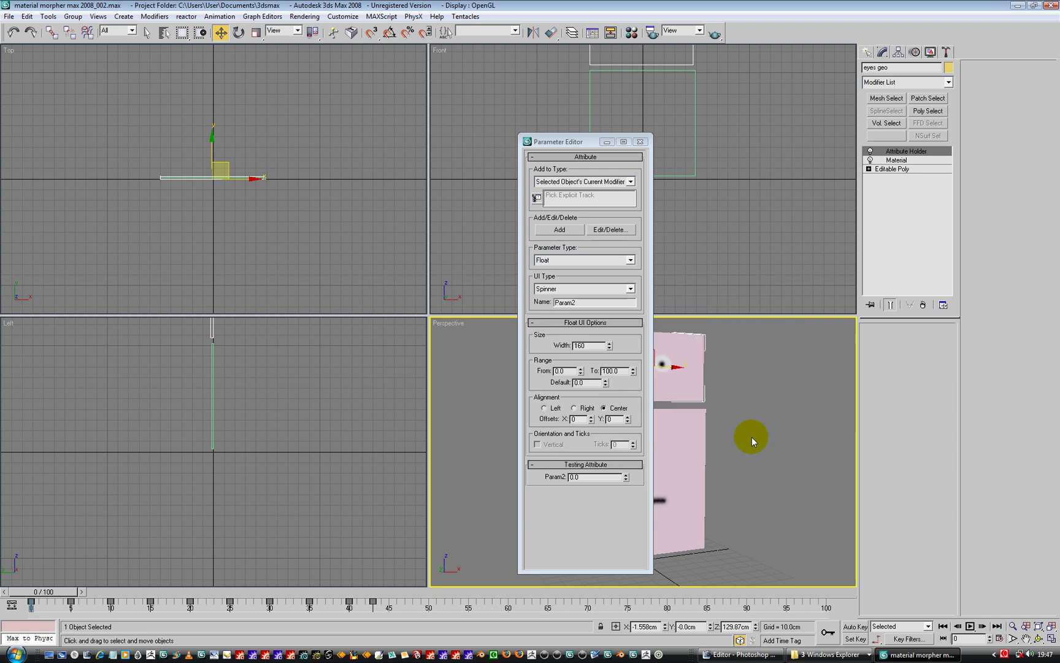
click(897, 161)
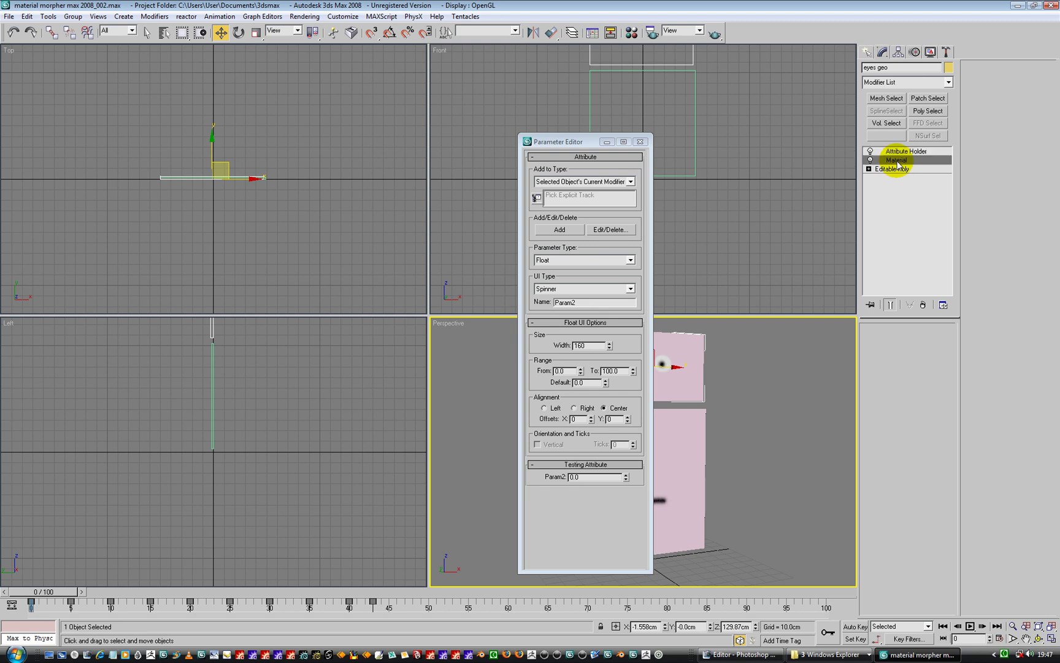
click(903, 151)
click(922, 305)
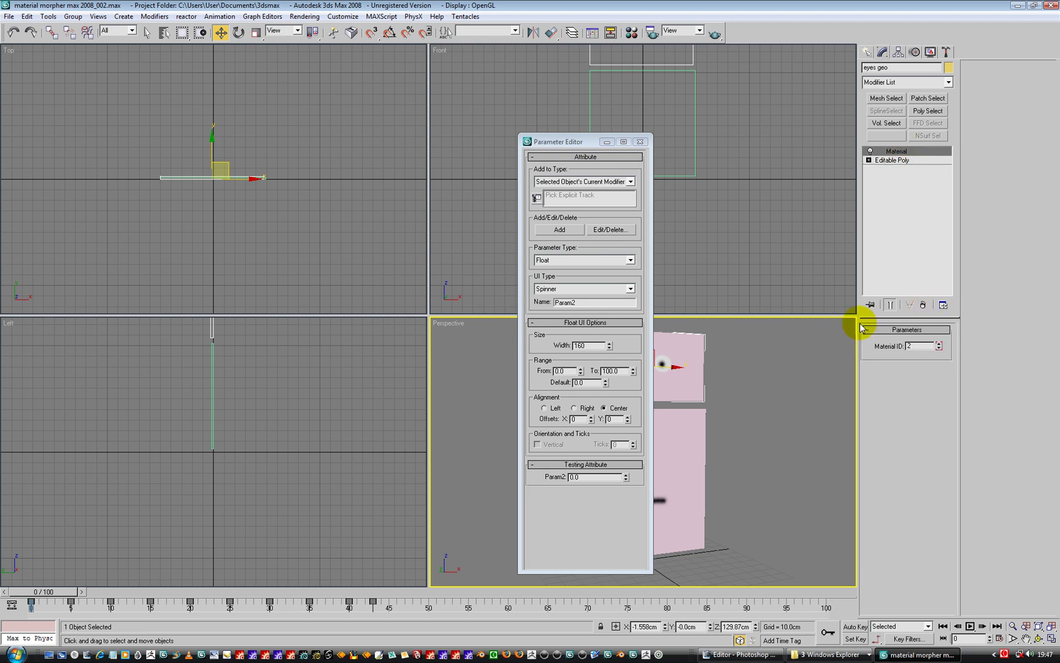
drag(568, 143, 448, 162)
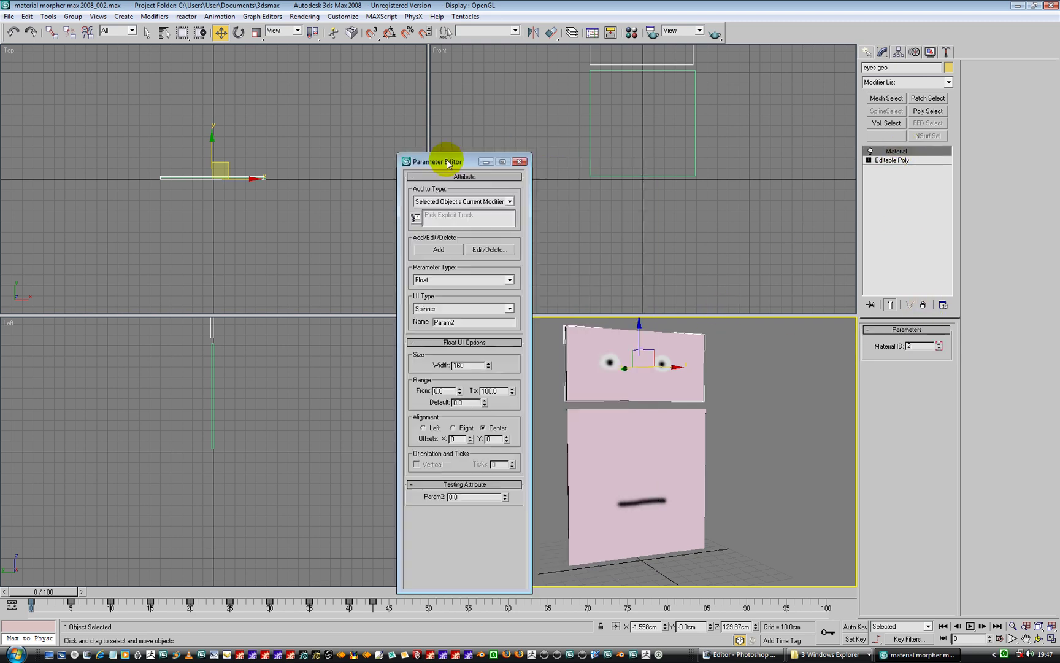
click(520, 161)
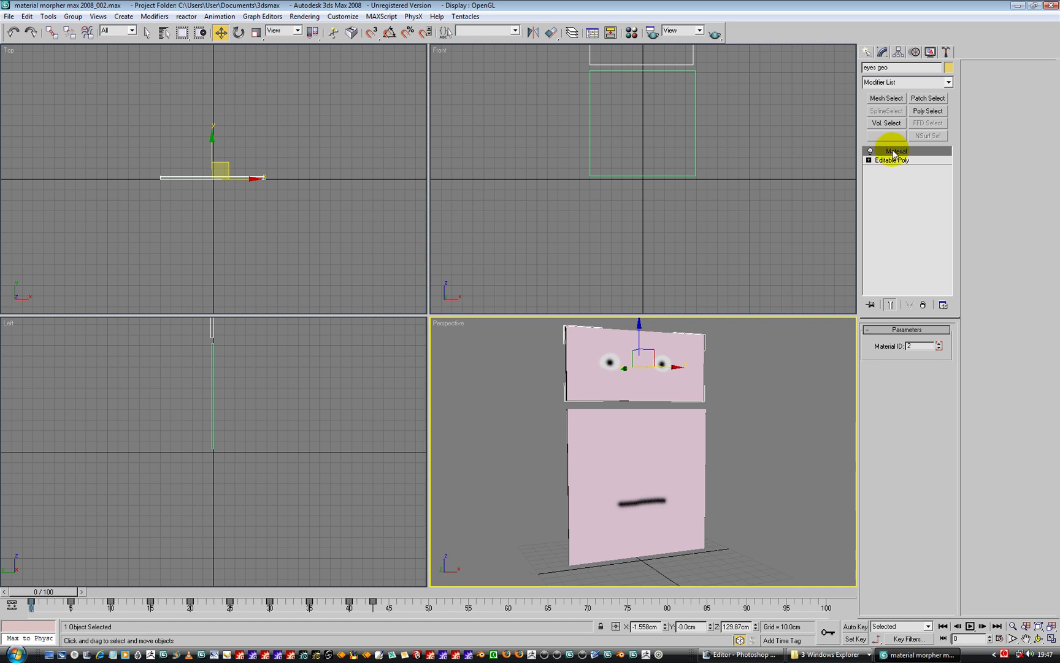
Add a new Attribute Holder to the eyes geo and select its Material modifier.
click(219, 16)
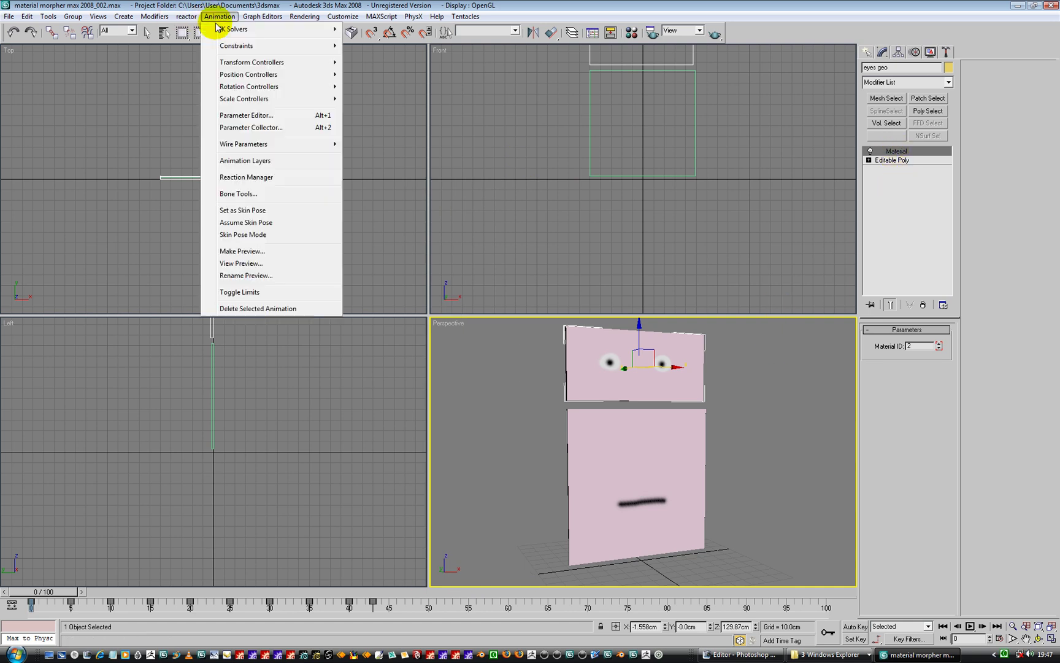
click(260, 115)
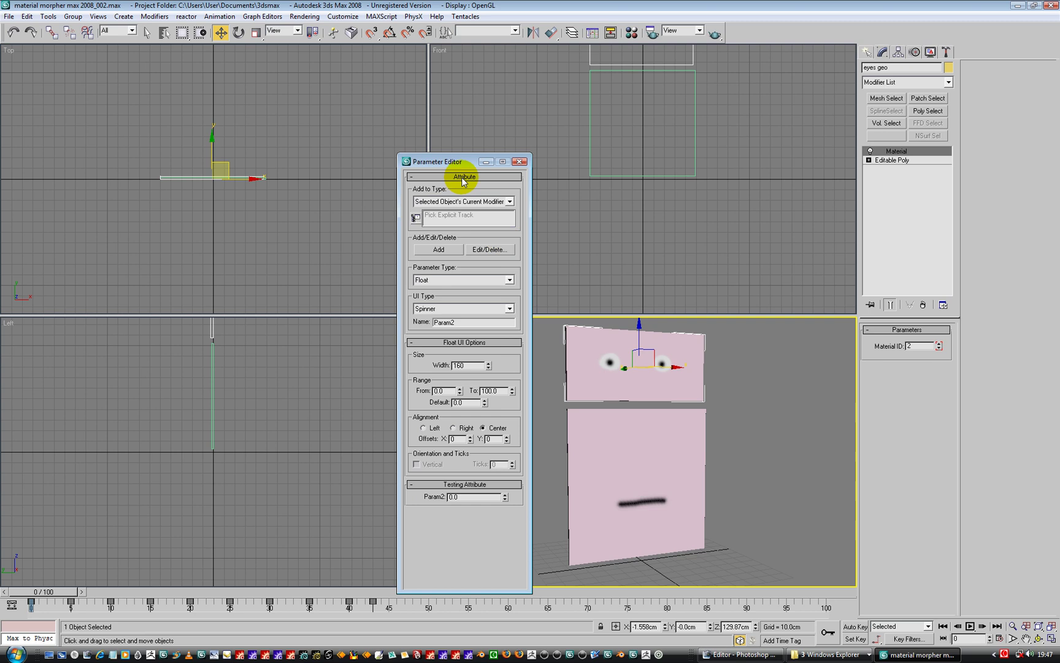
drag(446, 164, 539, 136)
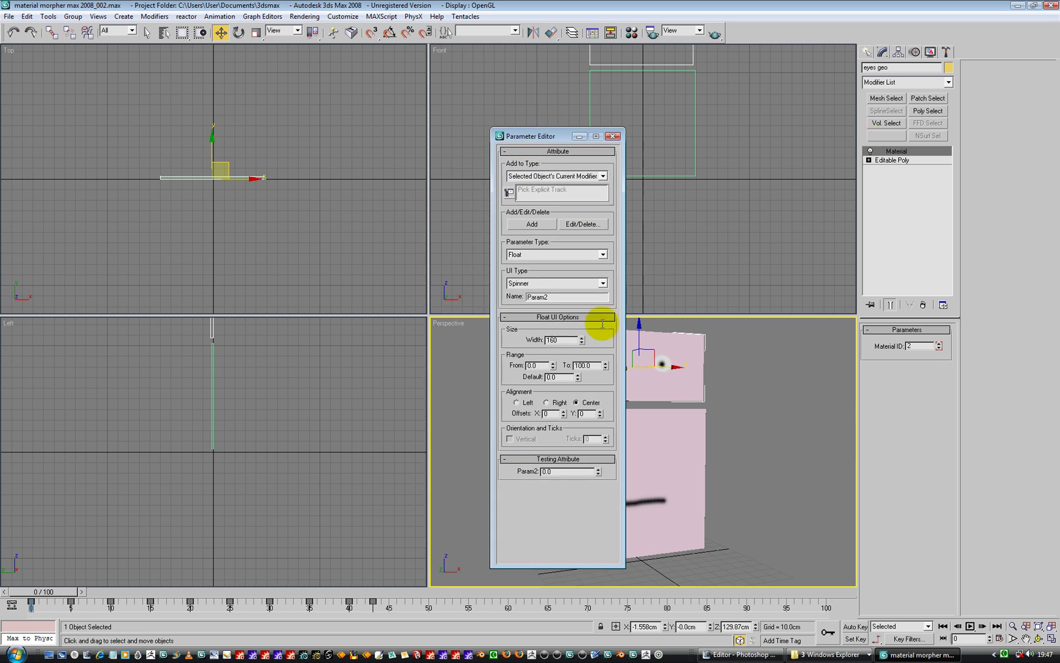
click(612, 136)
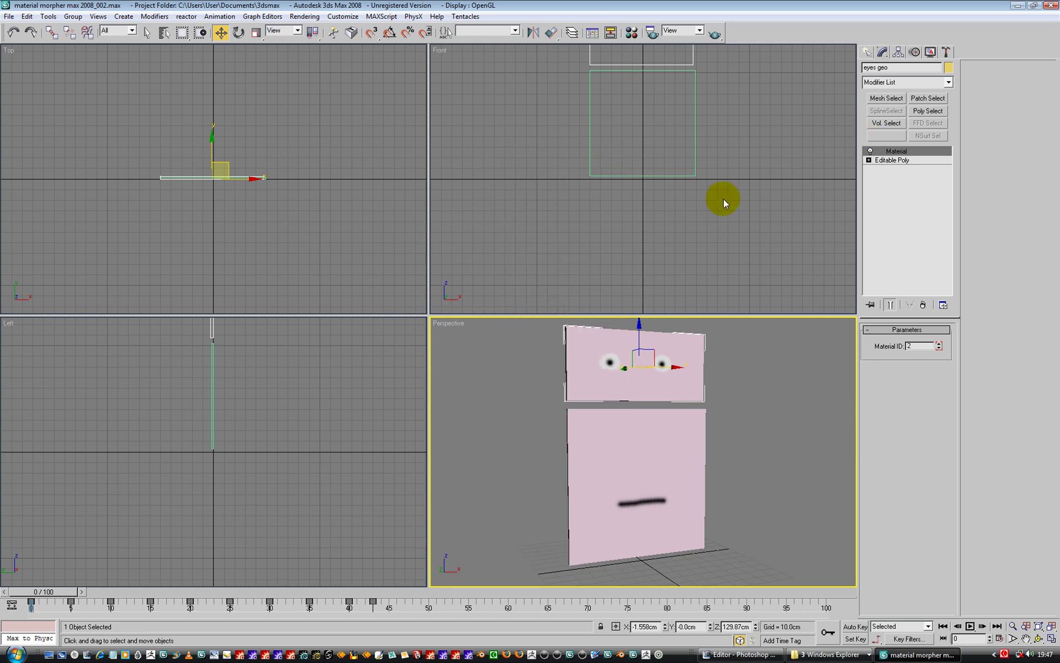
click(888, 83)
click(904, 207)
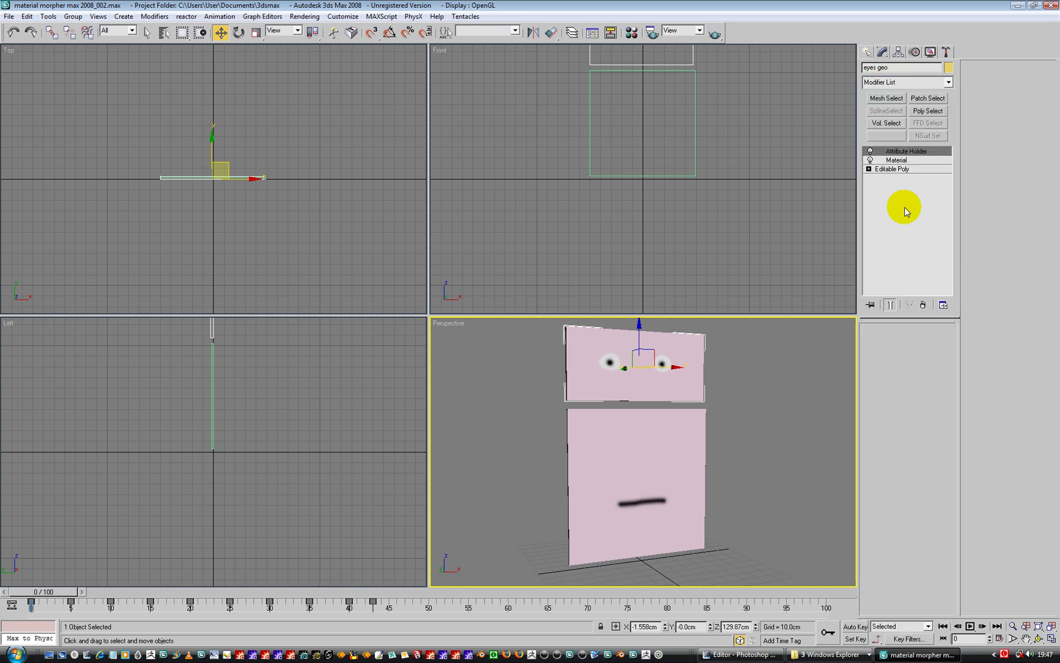
click(896, 160)
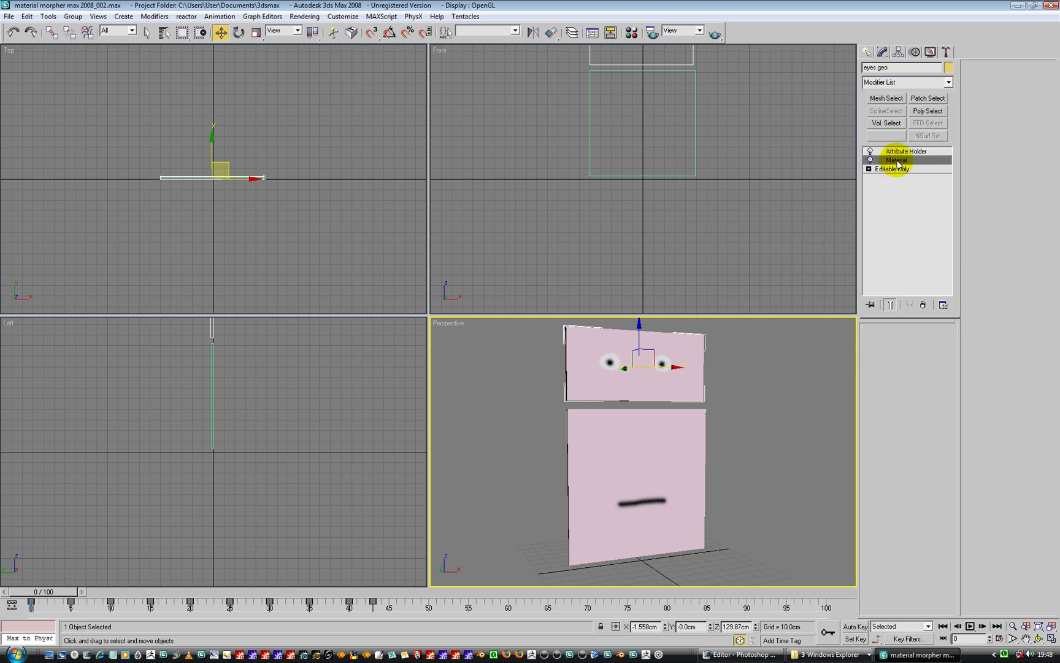
In the Parameter Editor, set up a Slider attribute named 'eyes'.
click(219, 16)
click(263, 118)
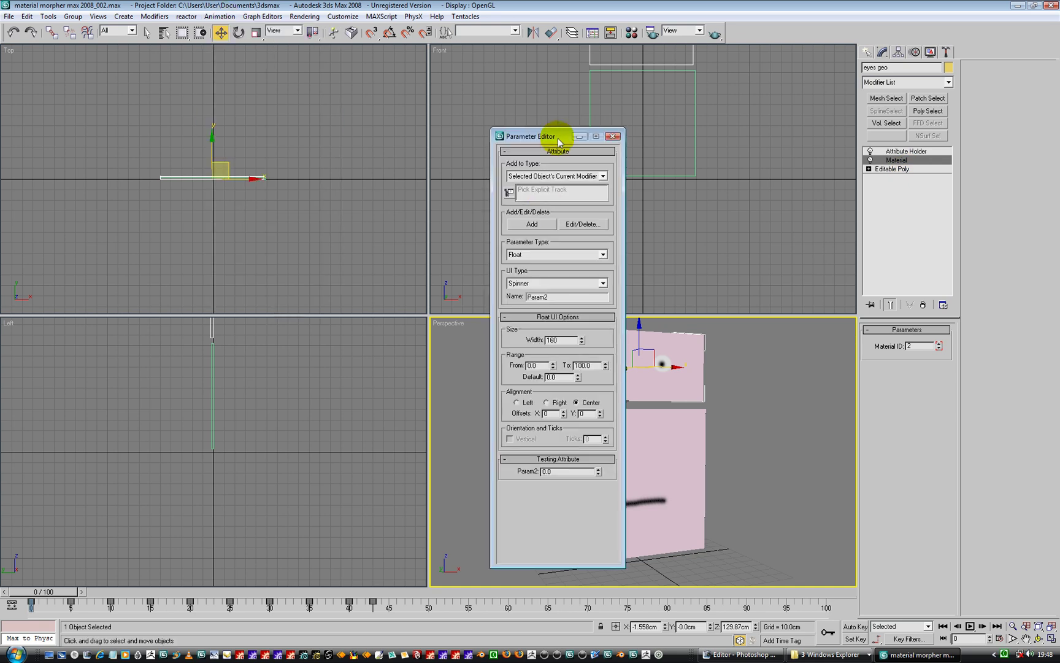
drag(554, 137, 522, 160)
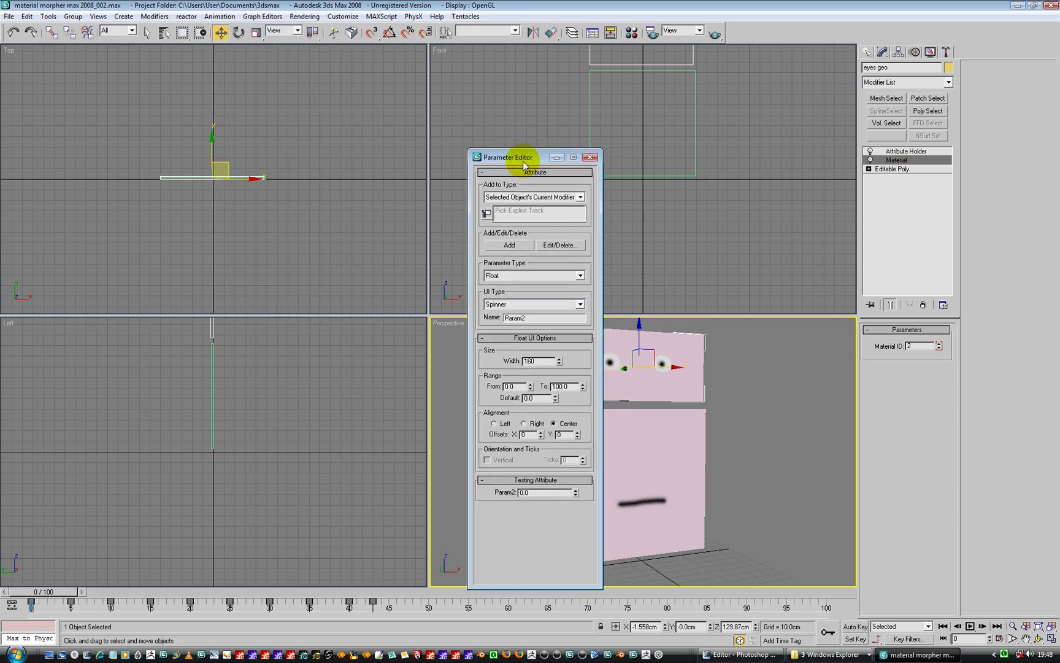
click(539, 304)
click(530, 321)
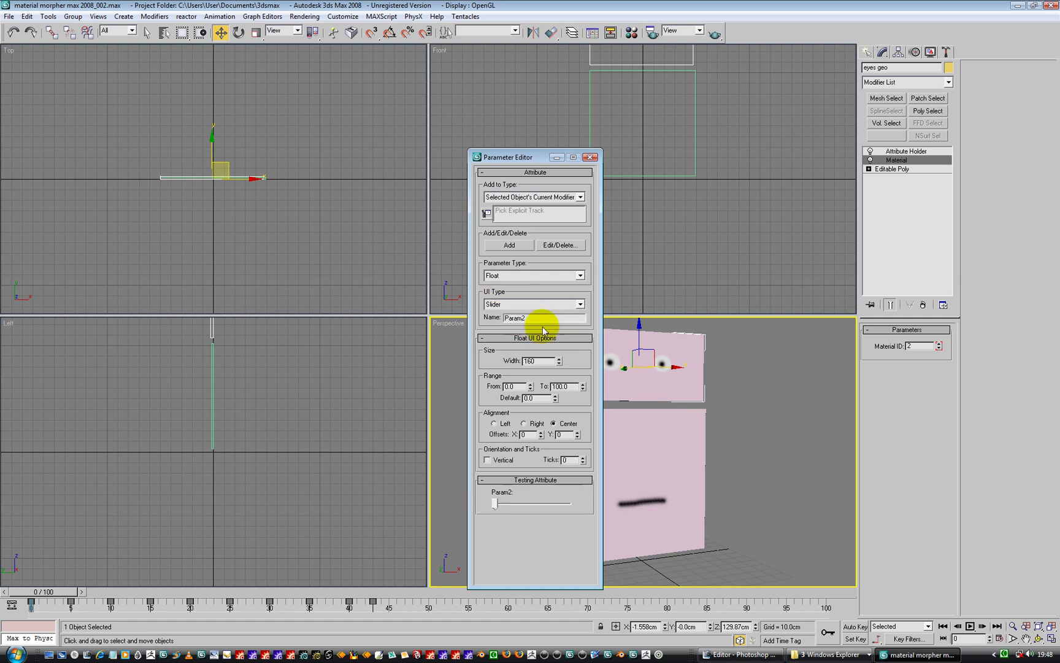
double_click(538, 319)
text(eyes)
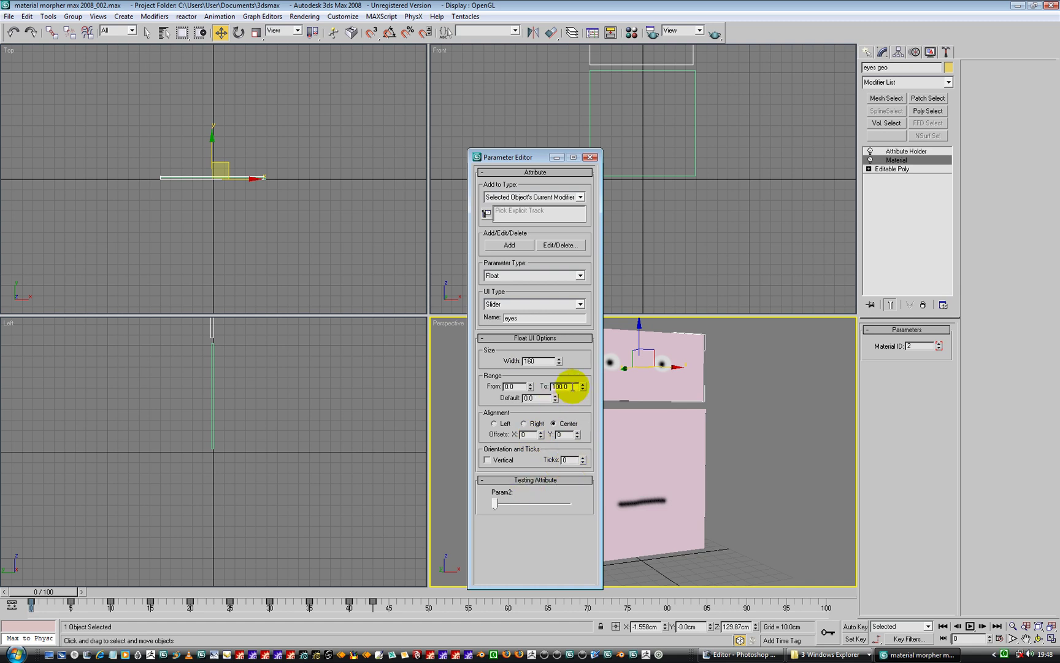
click(514, 387)
Give the eyes slider range maximum 10 and 10 ticks, add it, and test it.
click(569, 387)
double_click(572, 387)
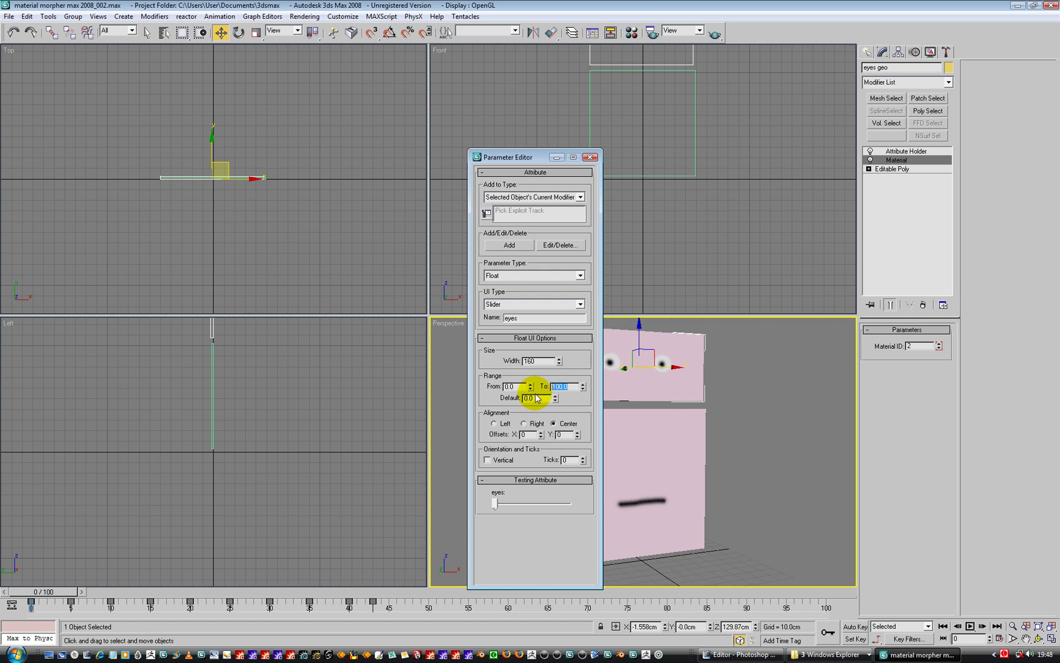
text(10)
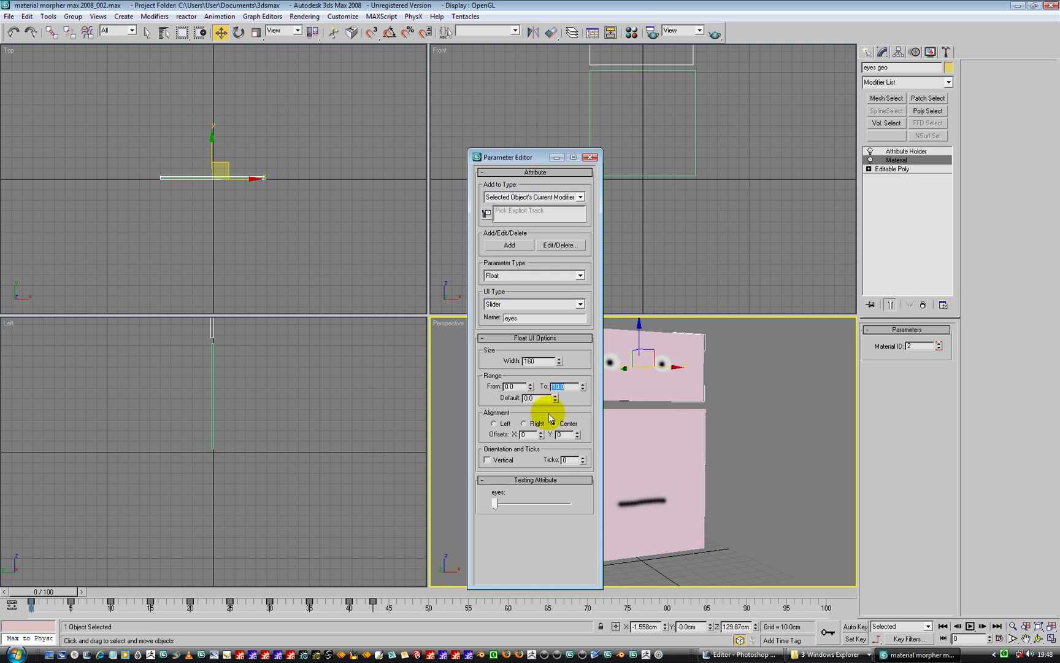
click(553, 424)
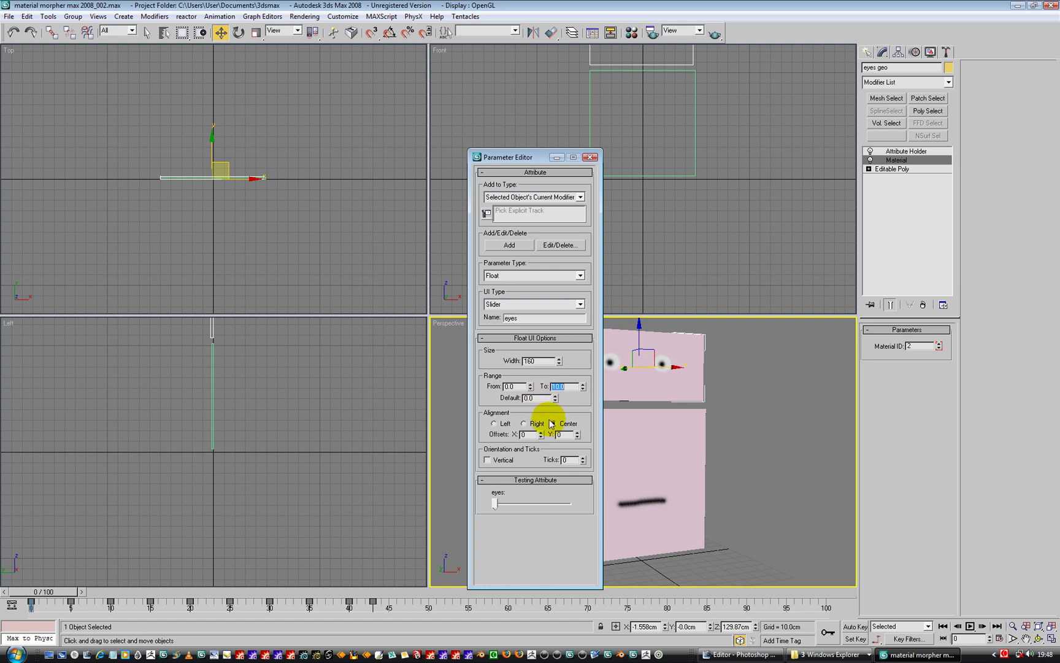
click(582, 458)
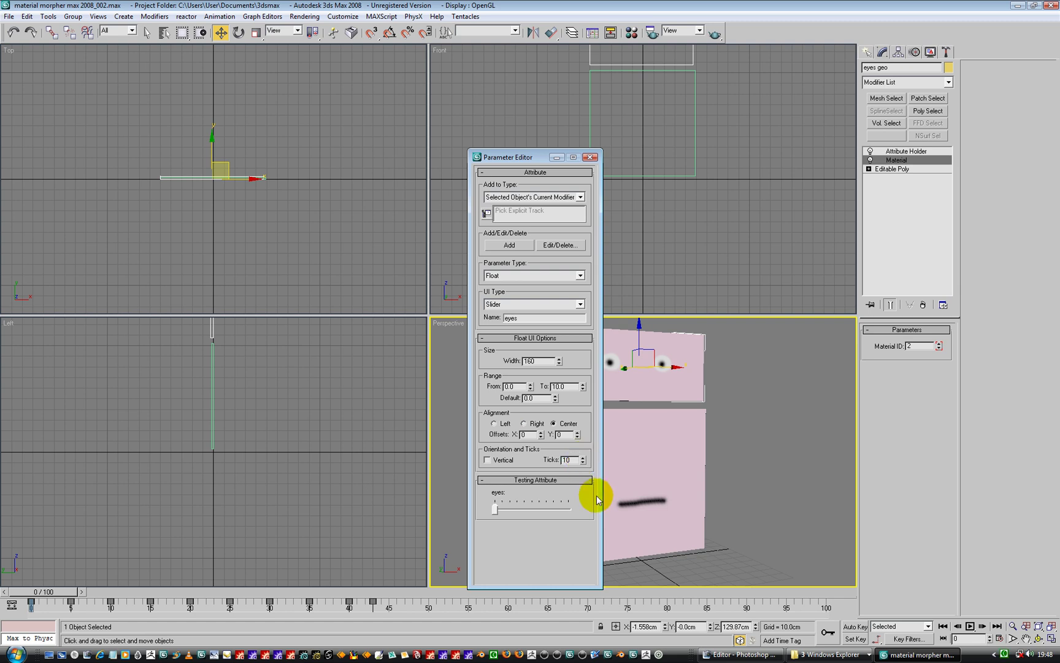
click(507, 246)
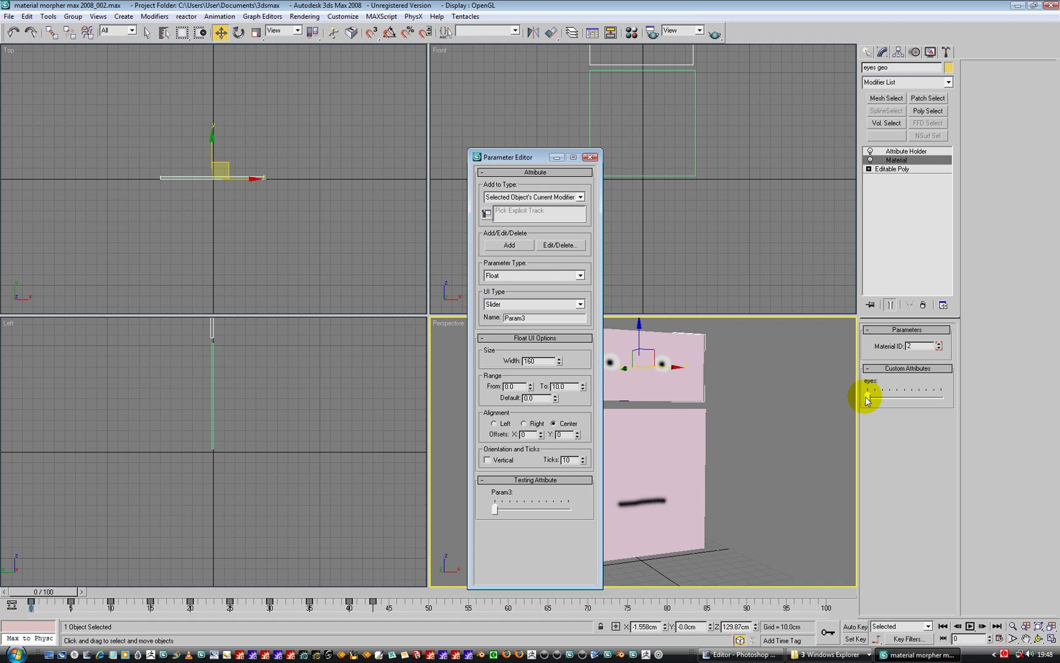
drag(867, 397, 951, 399)
click(928, 397)
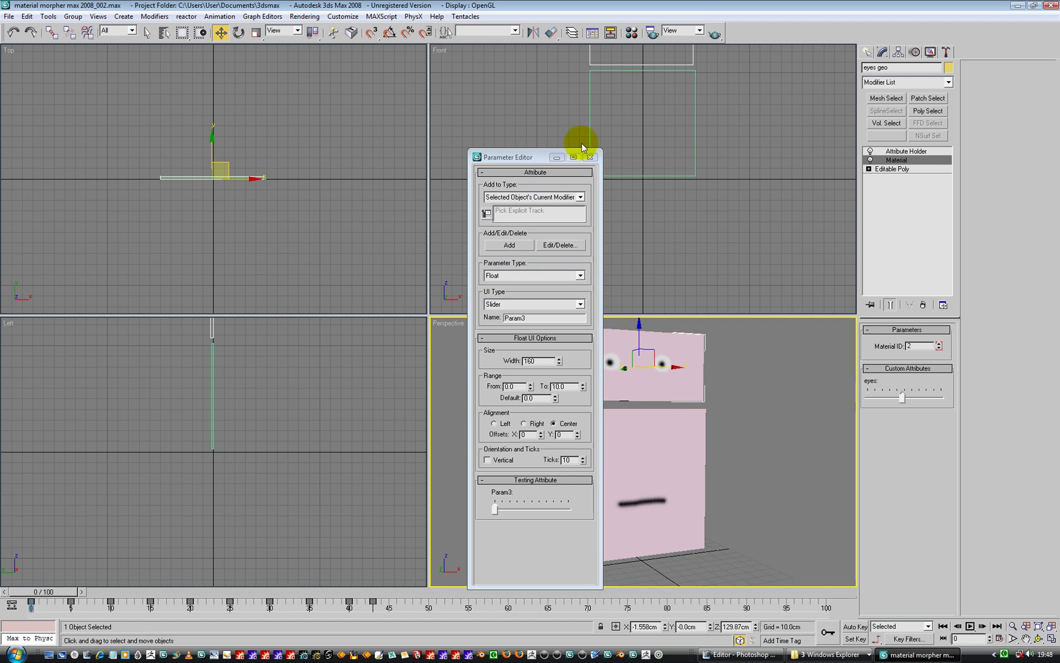
click(590, 157)
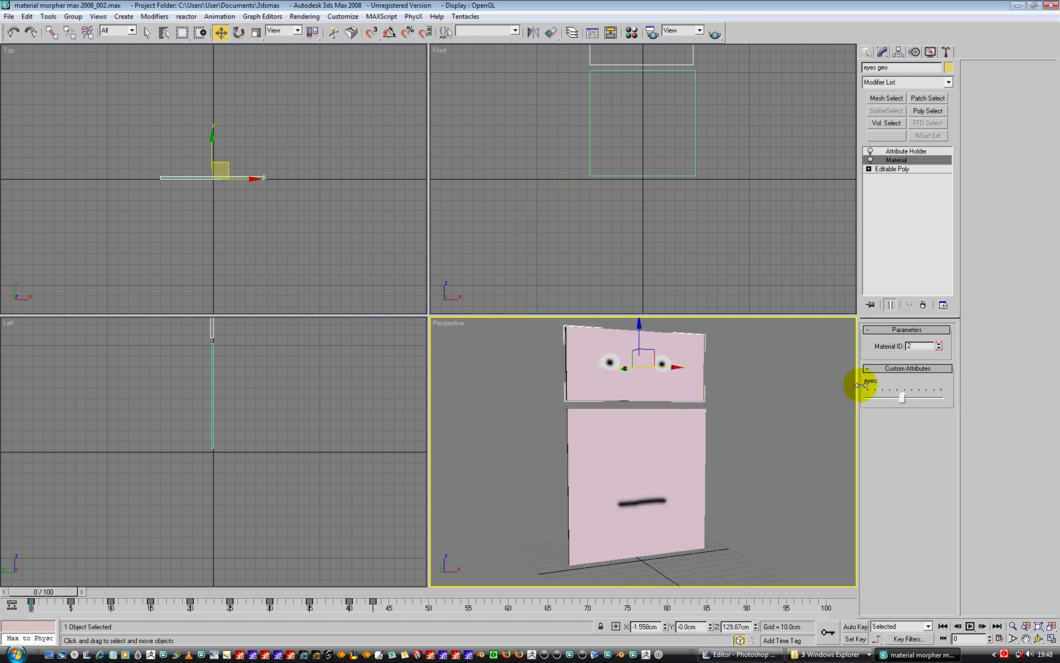
Test the eyes slider and start wiring from eyes geo's Material ID.
drag(904, 397, 867, 398)
right_click(654, 370)
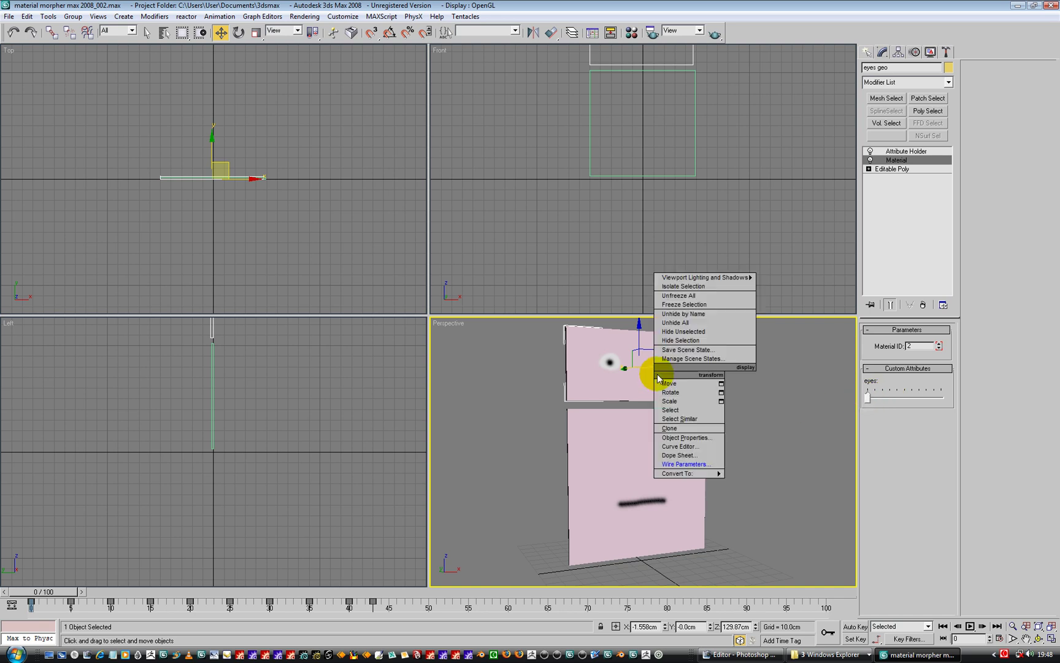
click(683, 464)
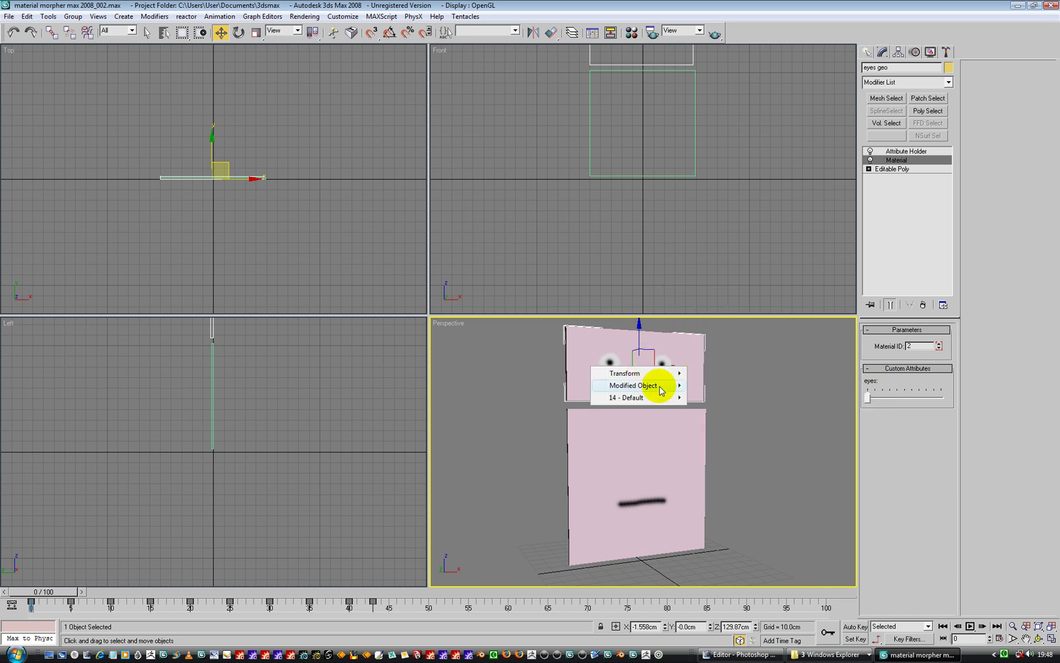
mouse_move(660, 390)
mouse_move(727, 391)
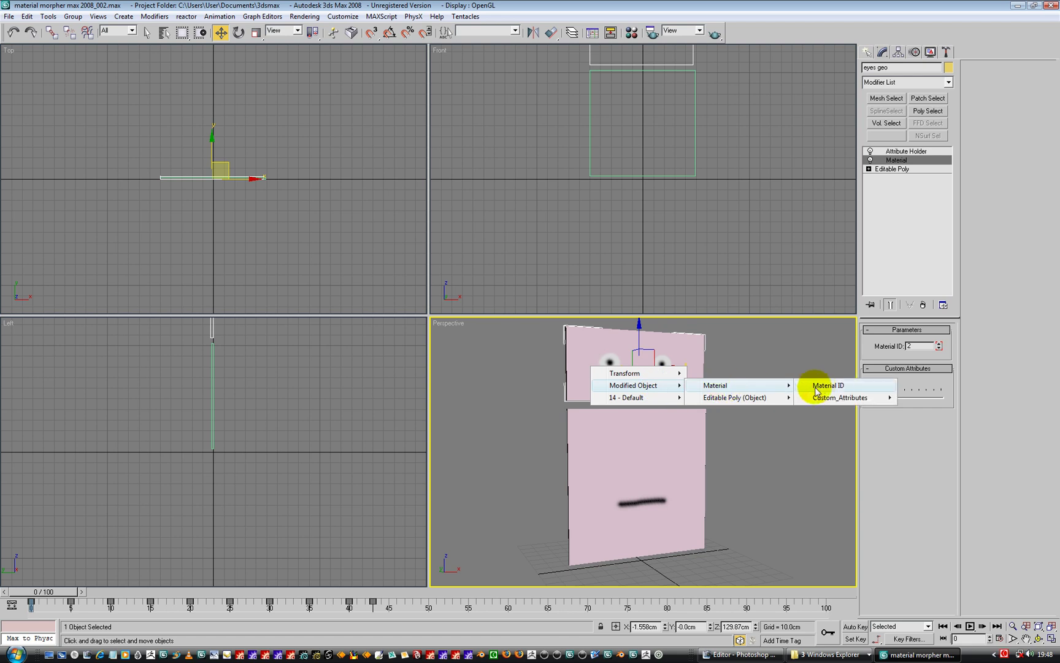
click(820, 385)
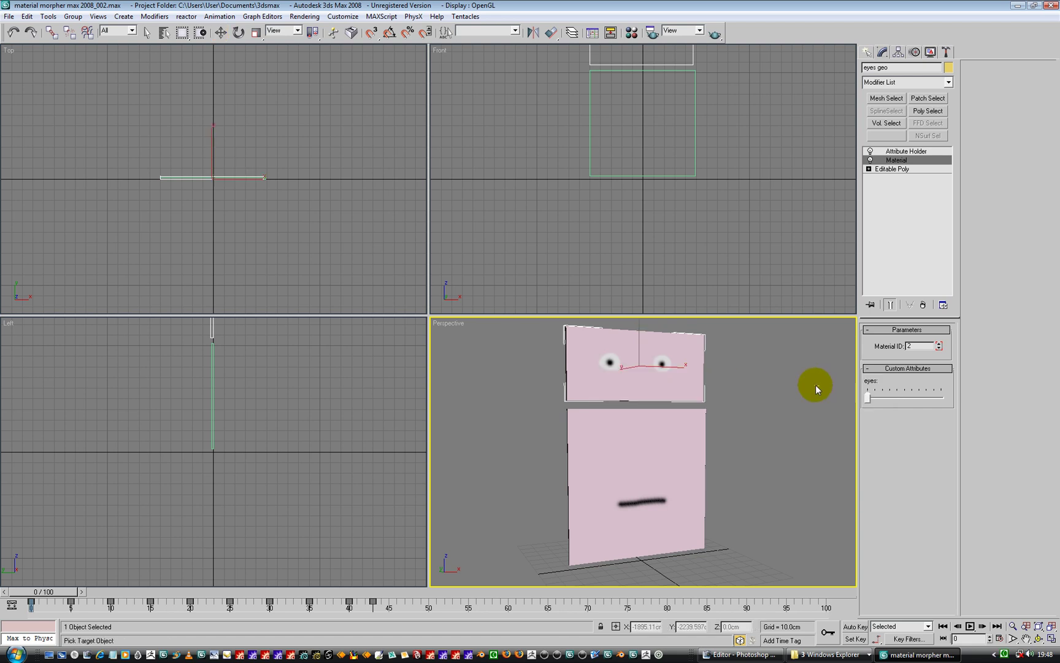
click(773, 411)
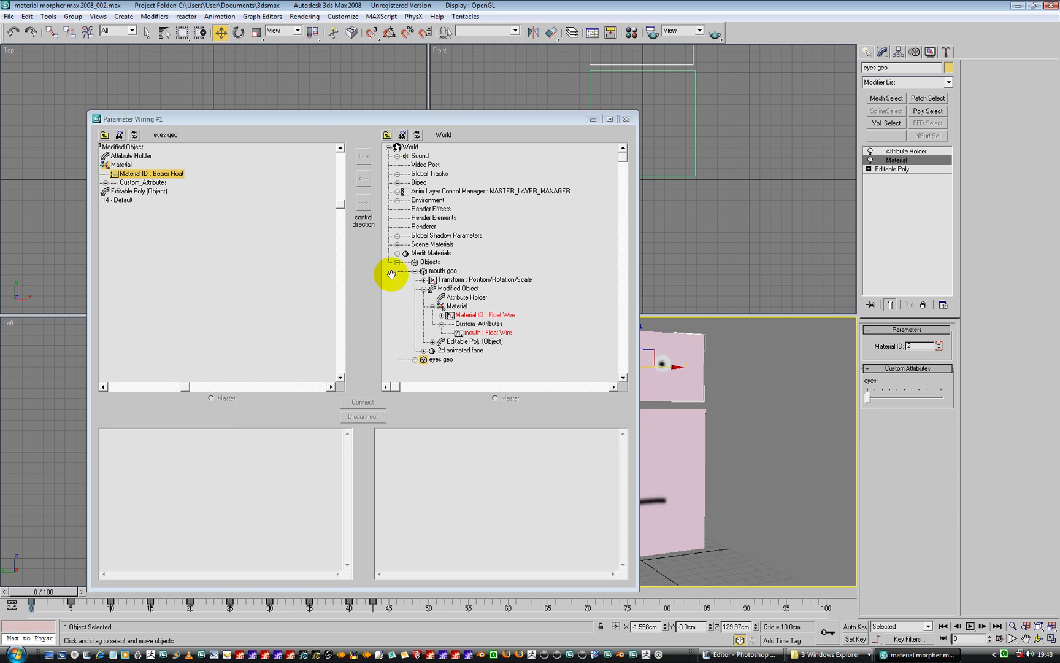
Choose eyes geo's Custom_Attributes > eyes as target and connect both directions.
click(415, 359)
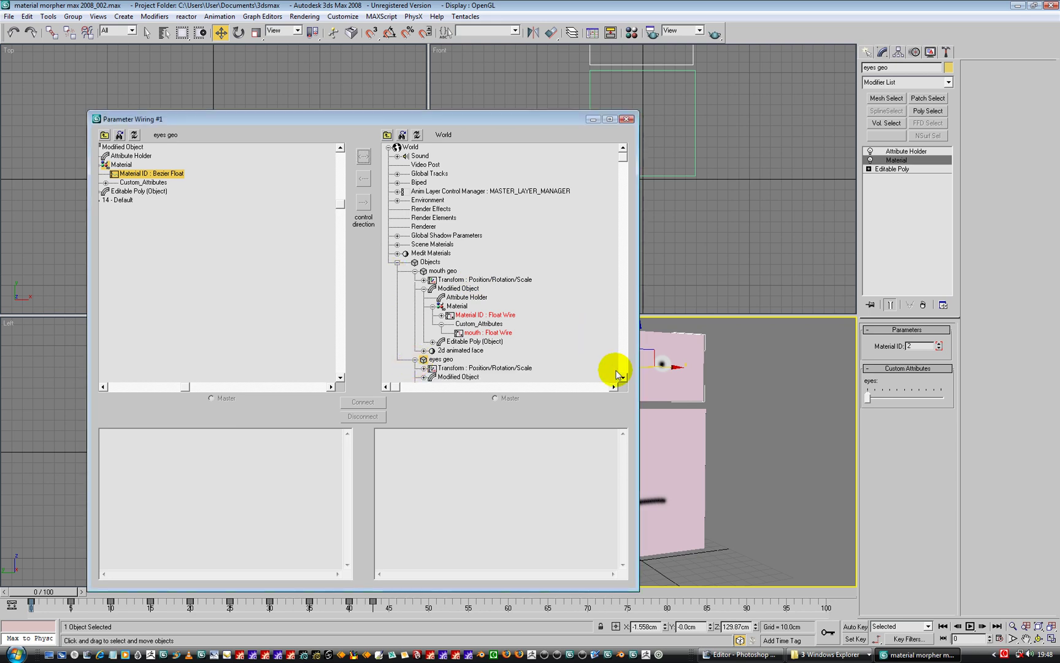
click(416, 272)
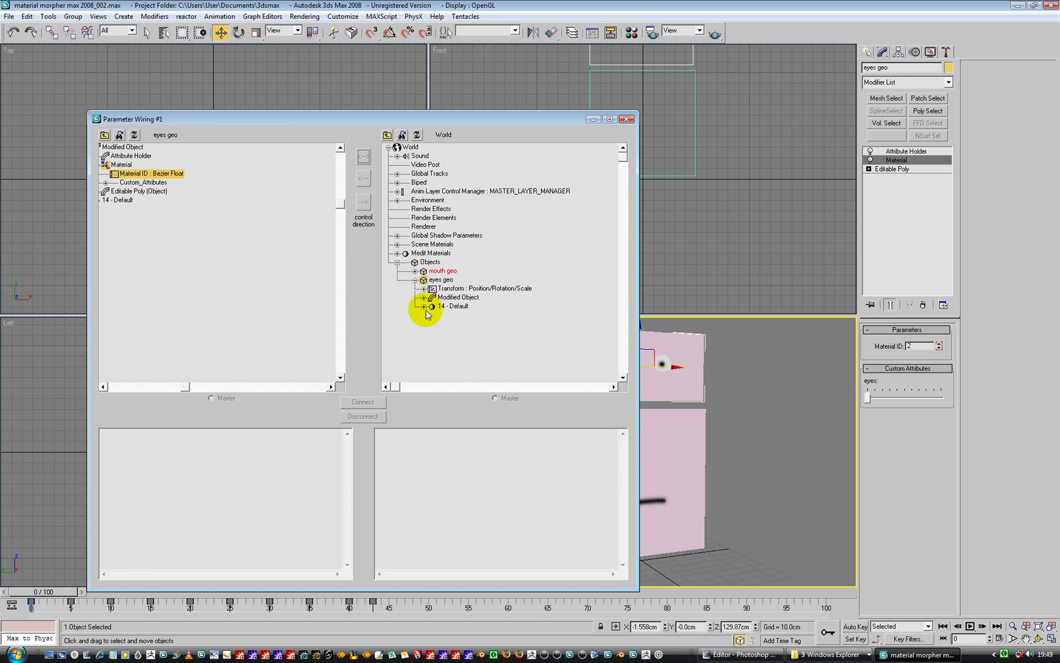
click(424, 298)
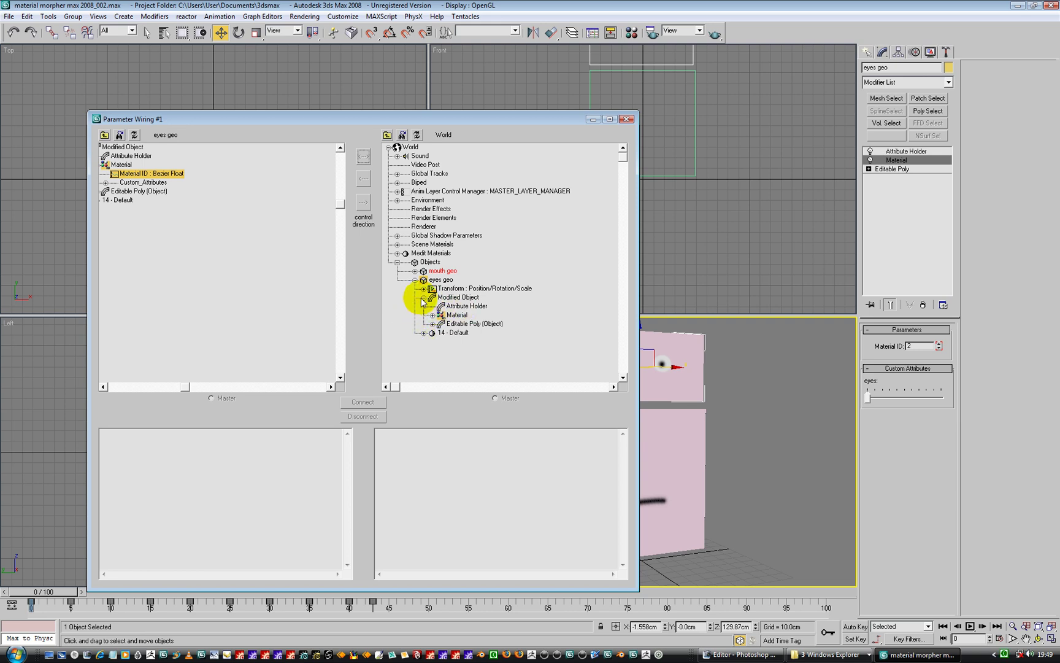
click(432, 315)
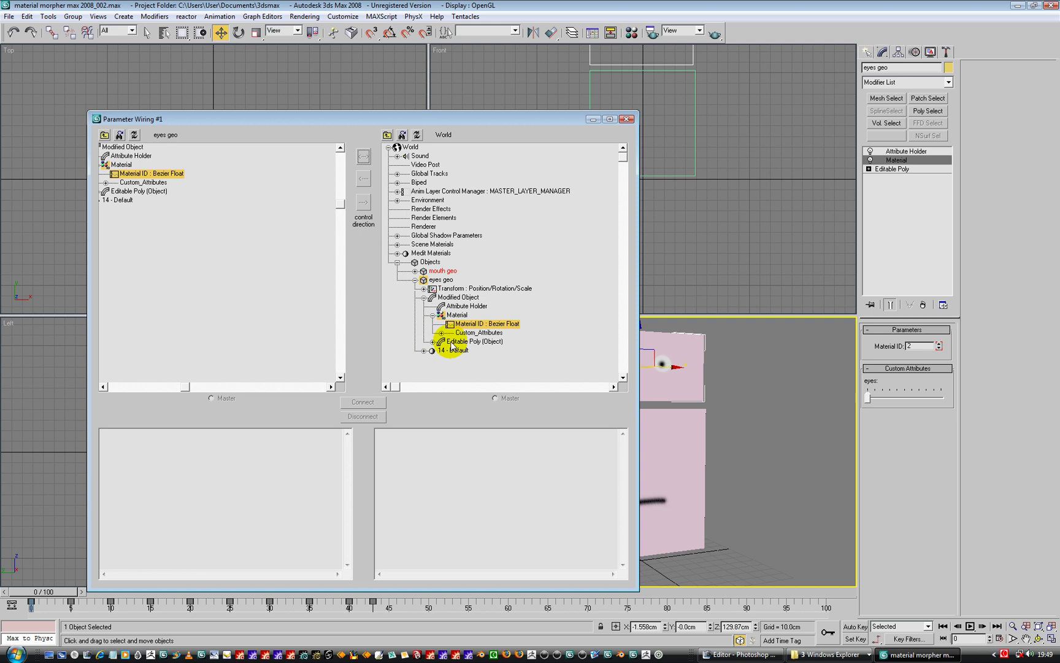
click(441, 333)
click(467, 342)
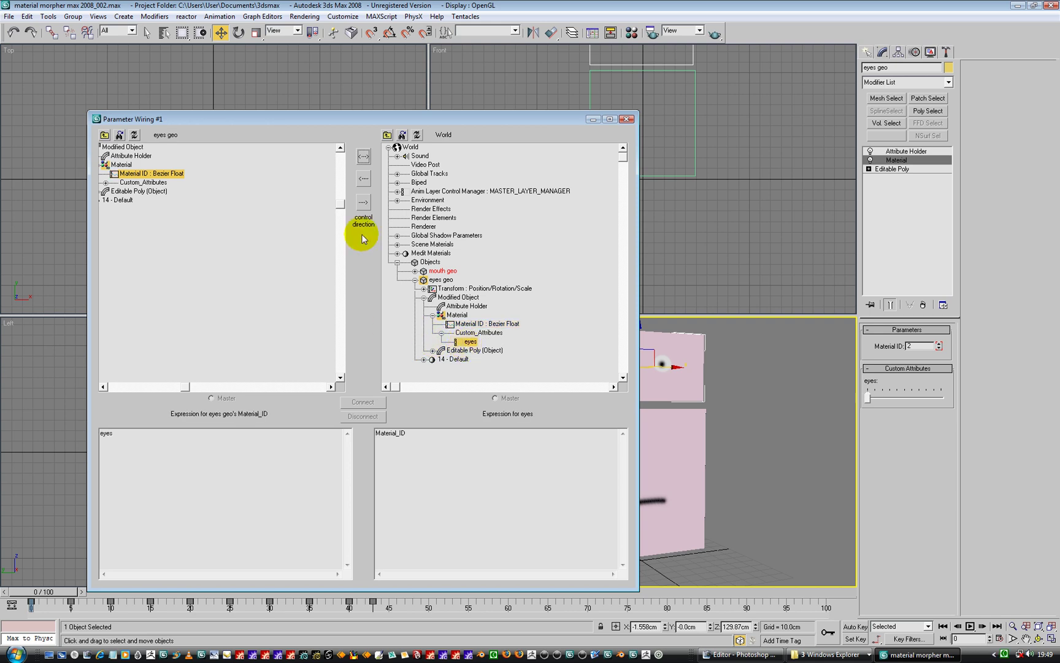
click(363, 156)
click(363, 402)
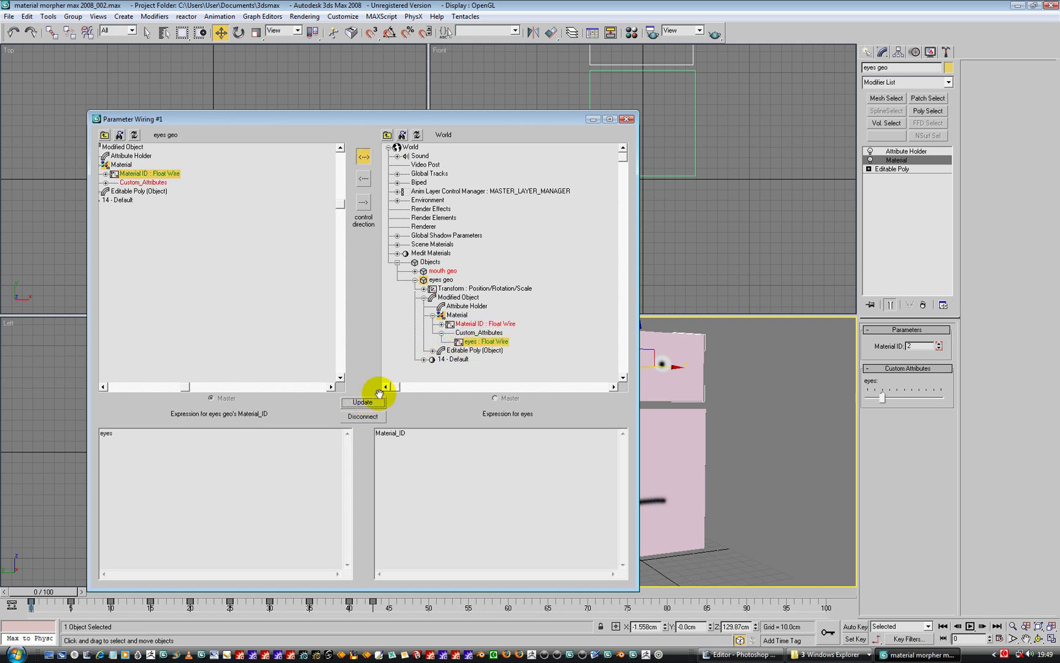
Close the wiring window and slide the eyes attribute to Material ID 1, closing the eyes.
click(626, 119)
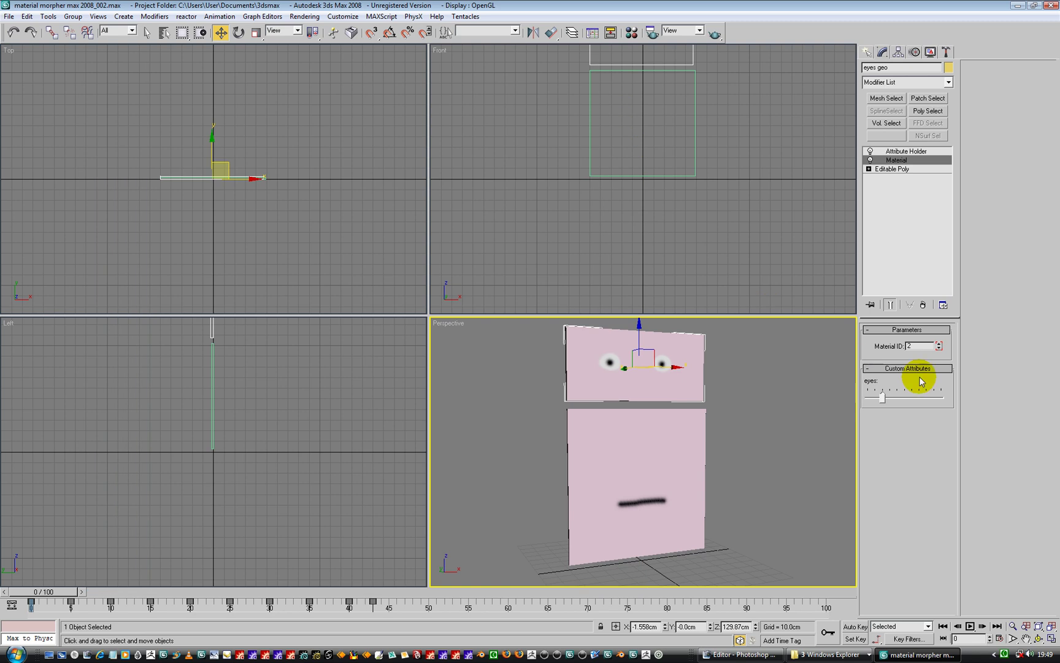
mouse_move(881, 397)
mouse_down()
mouse_move(912, 398)
mouse_move(871, 401)
mouse_move(914, 401)
mouse_move(862, 402)
mouse_up()
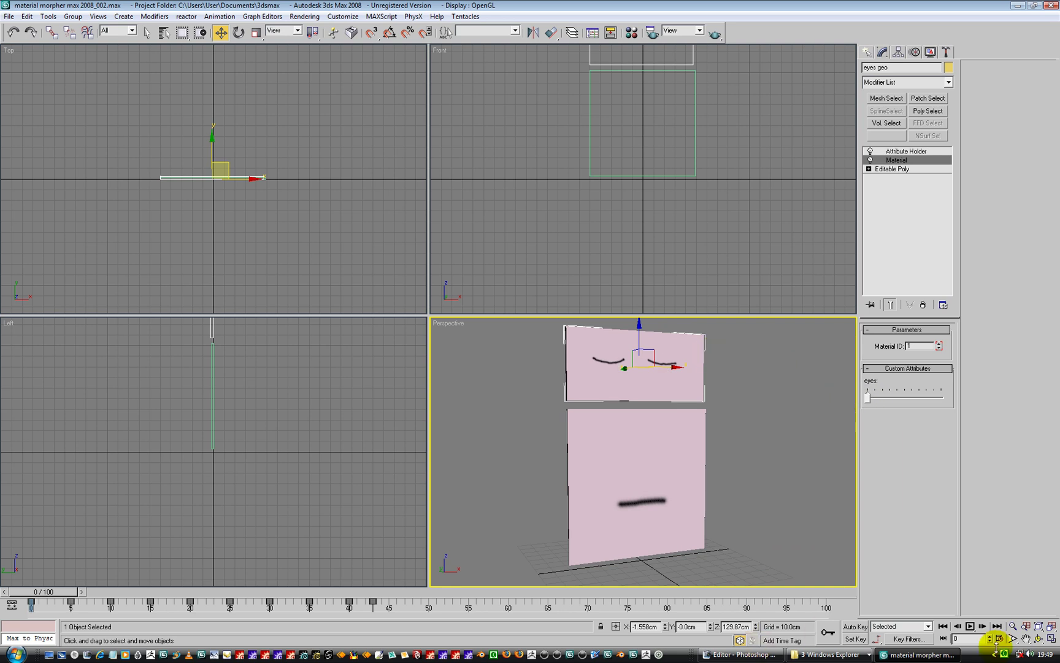
click(1004, 656)
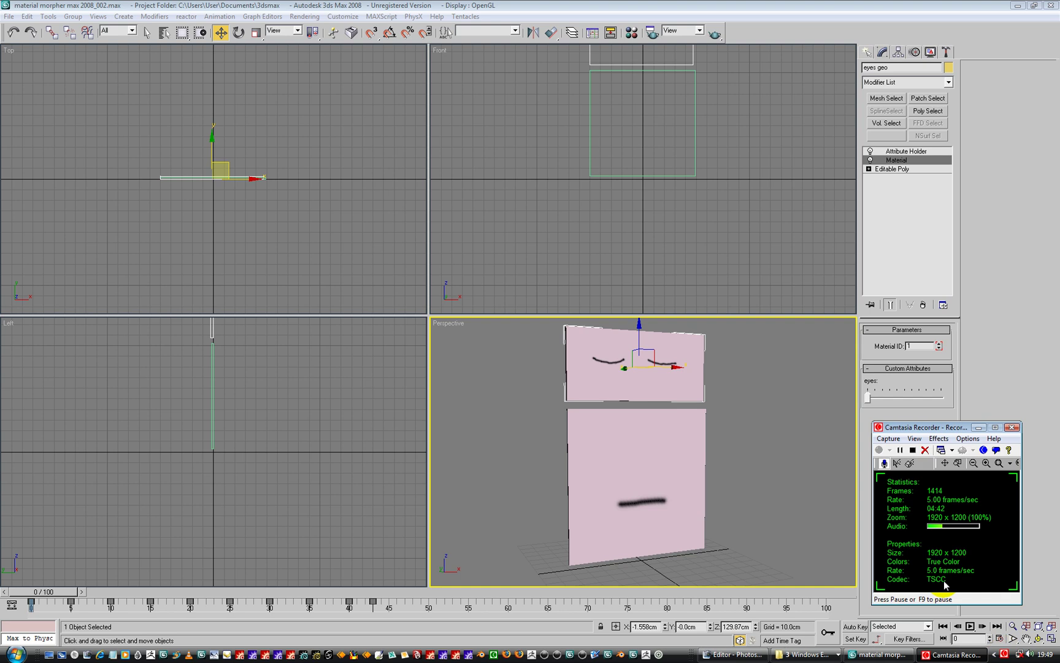
drag(940, 433, 608, 317)
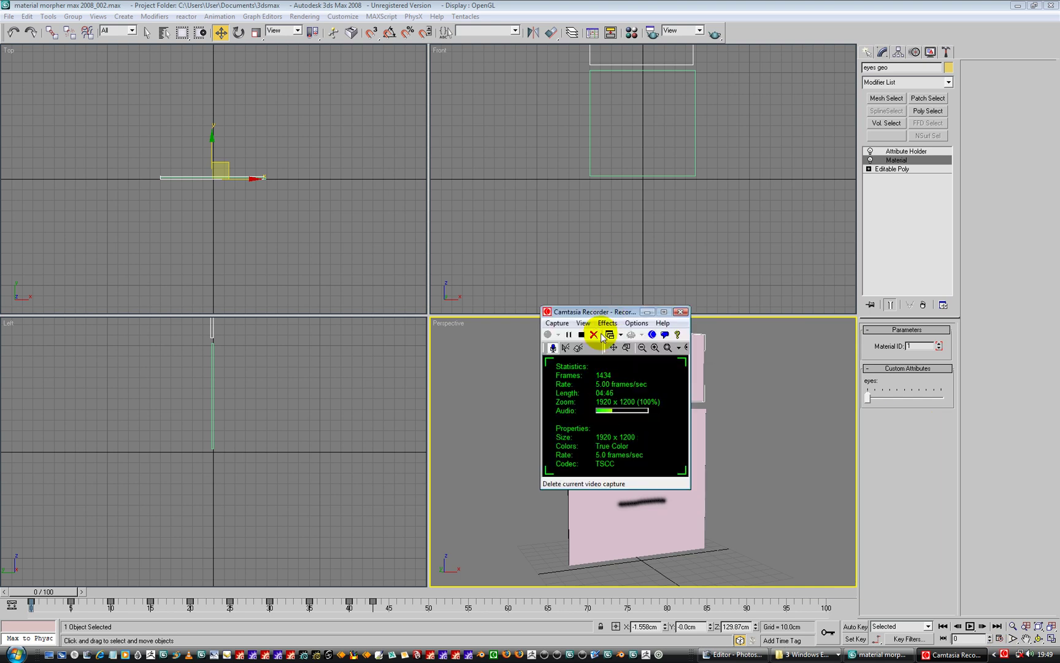